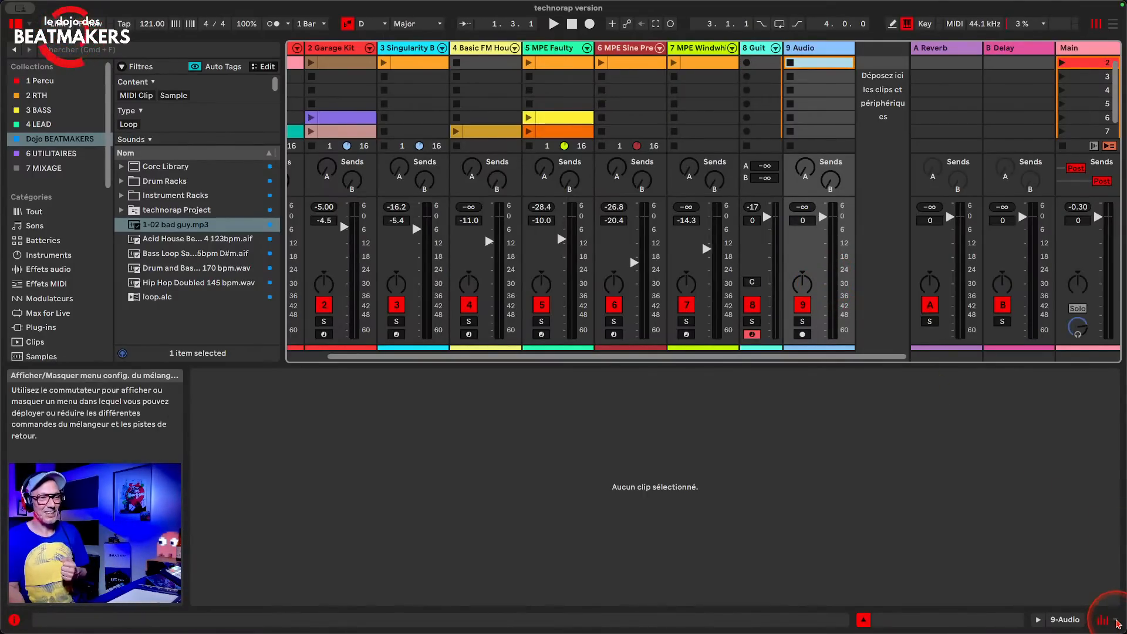
- Show the mixer's Inputs/Outputs section and enlarge the Session view so the routing controls and more clip slots fit
left_click(1117, 624)
left_click(981, 440)
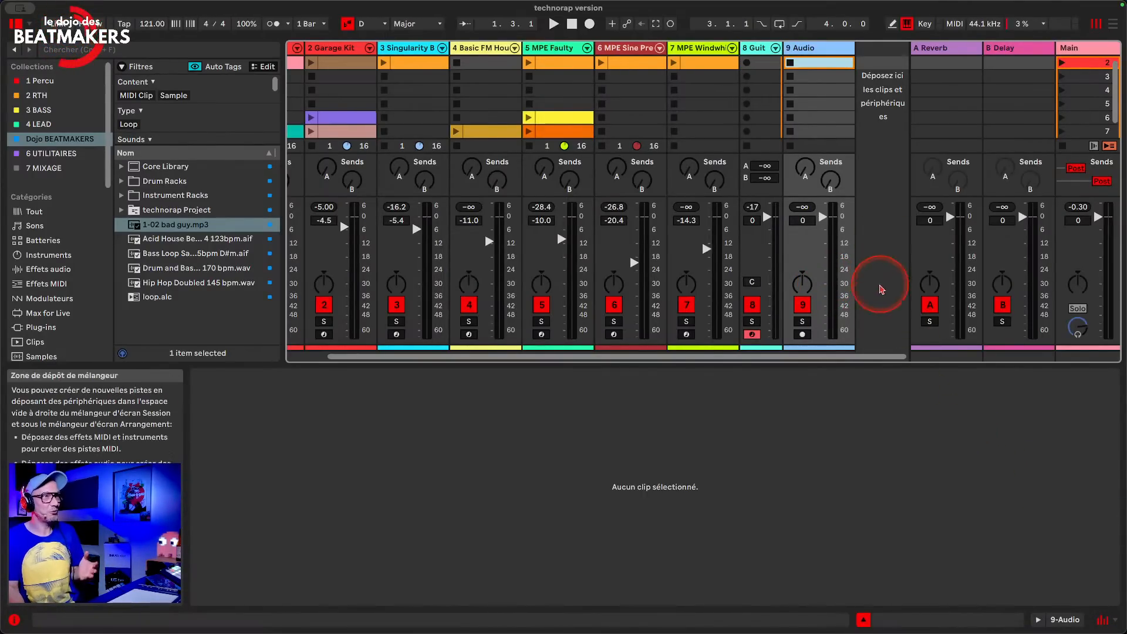
left_click_drag(728, 197, 726, 281)
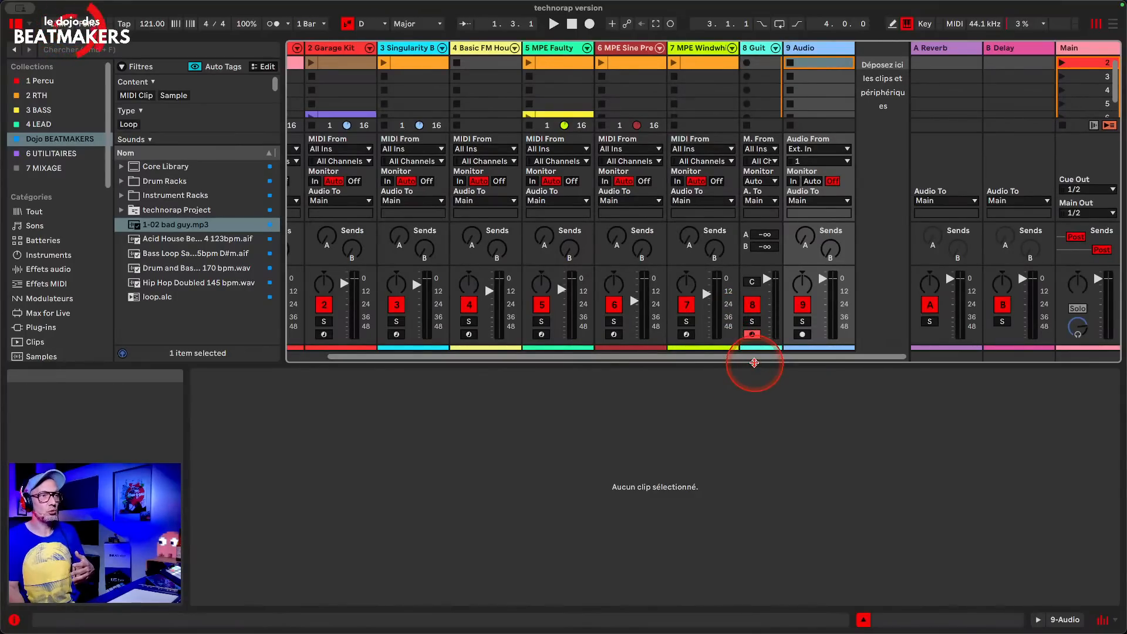
left_click_drag(754, 363, 755, 513)
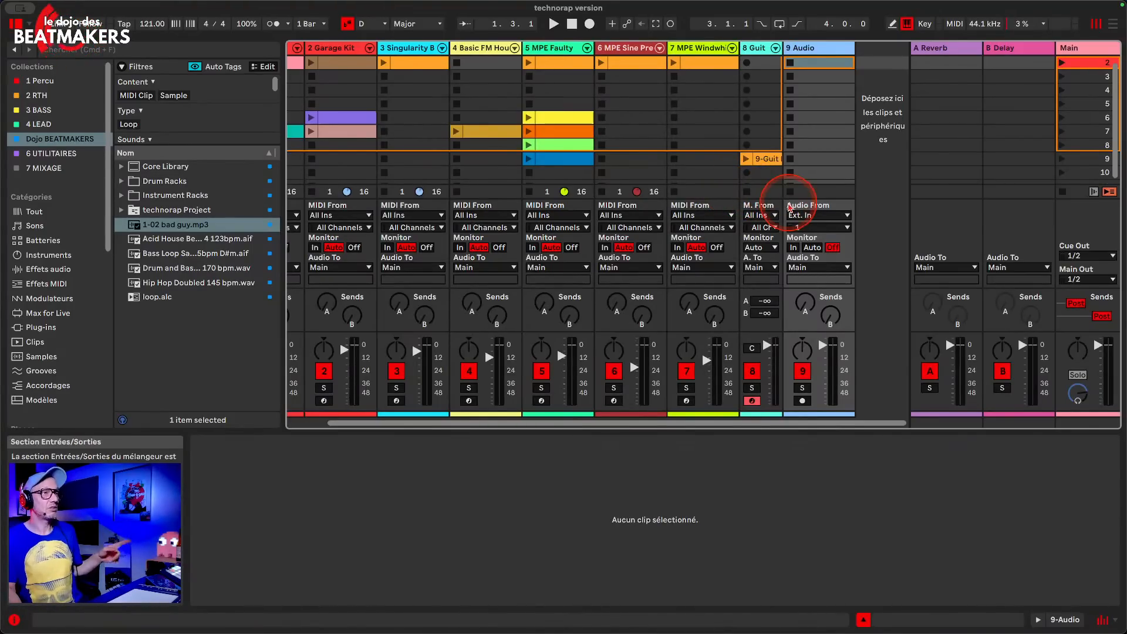
- Keep Ext. In as the audio source of track 9 Audio and set its input channel to 5/6
left_click(815, 220)
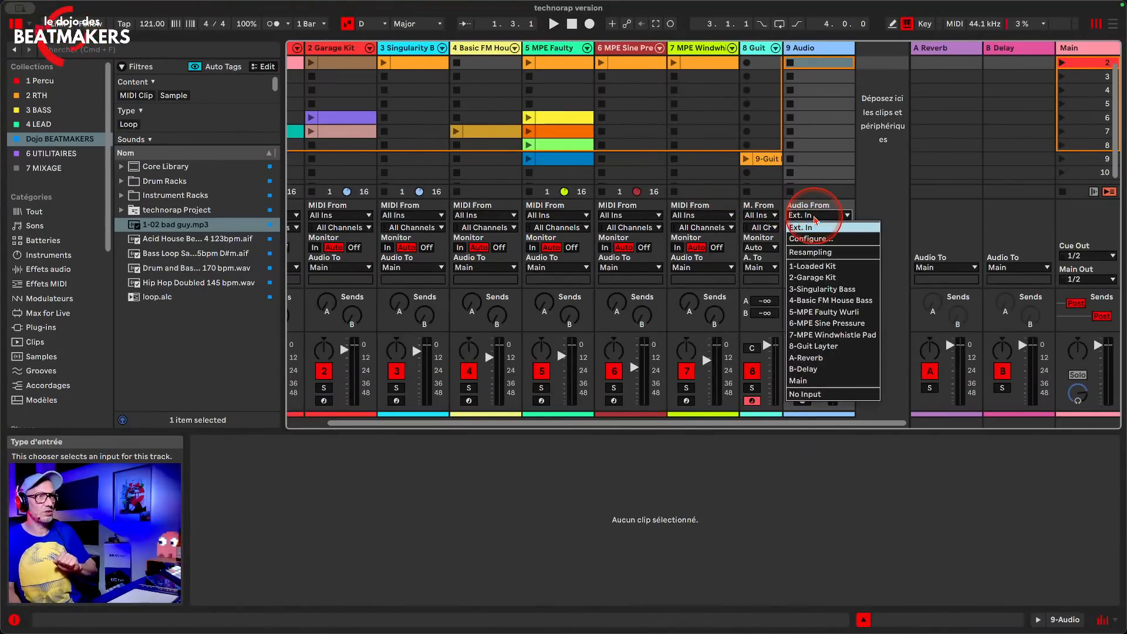
left_click(815, 220)
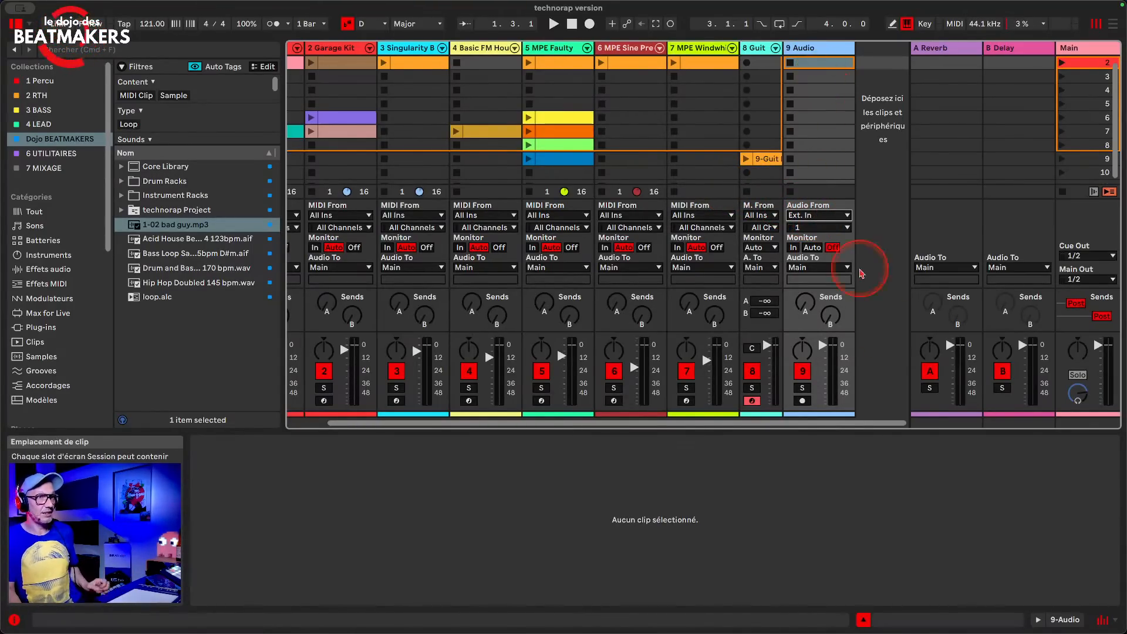
left_click(1114, 623)
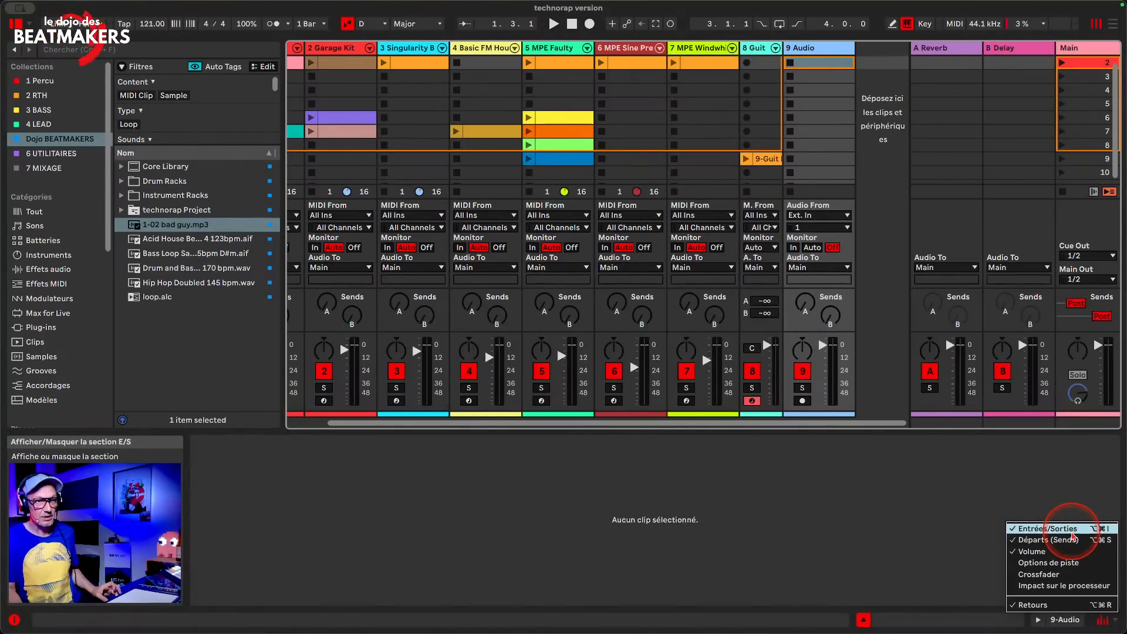
left_click(810, 218)
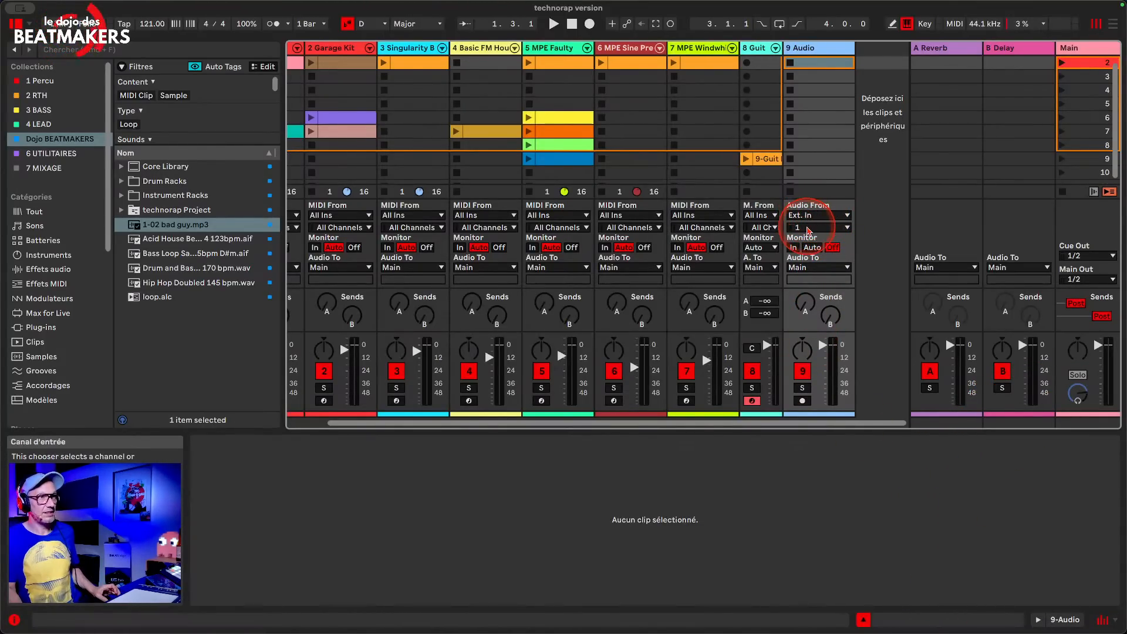
left_click(810, 227)
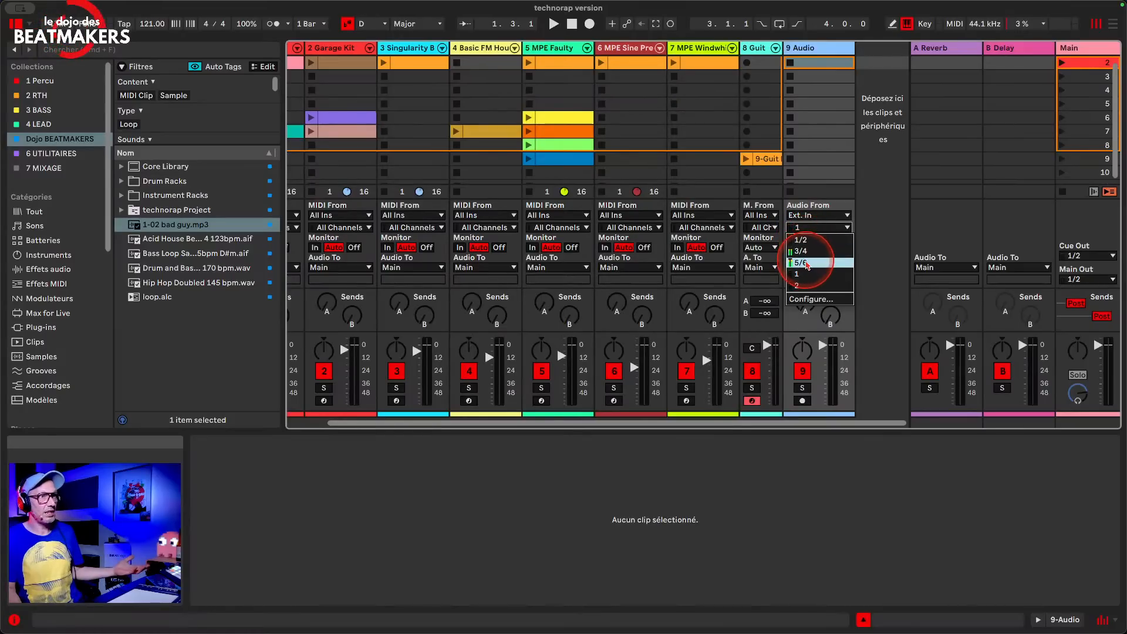
left_click(807, 263)
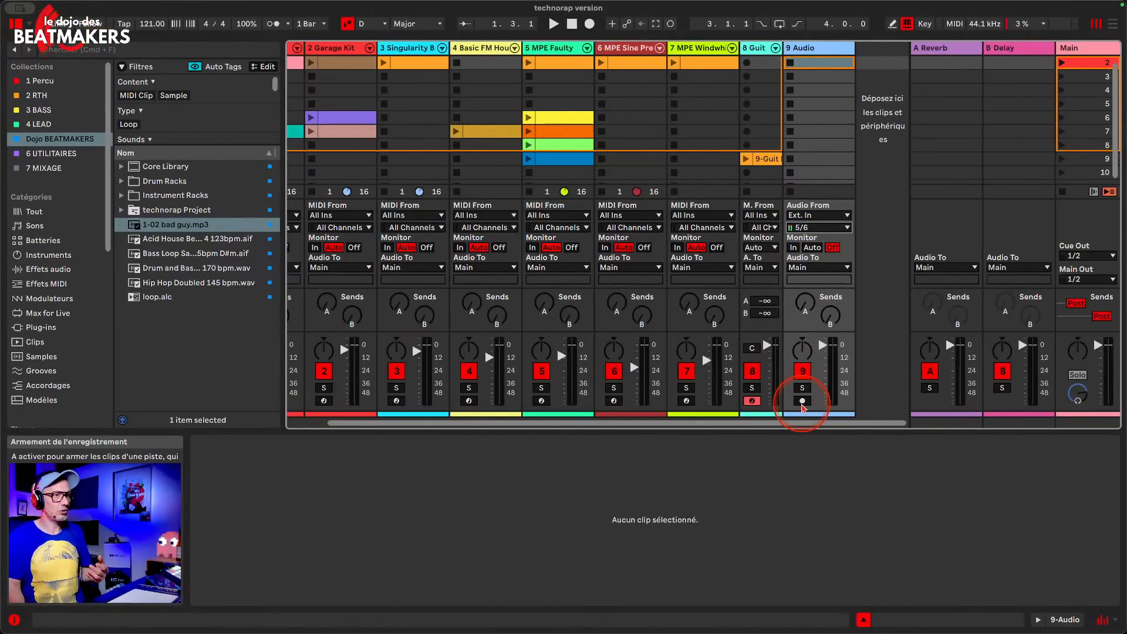
- Arm track 9 Audio for recording and set its monitoring to Auto
left_click(802, 401)
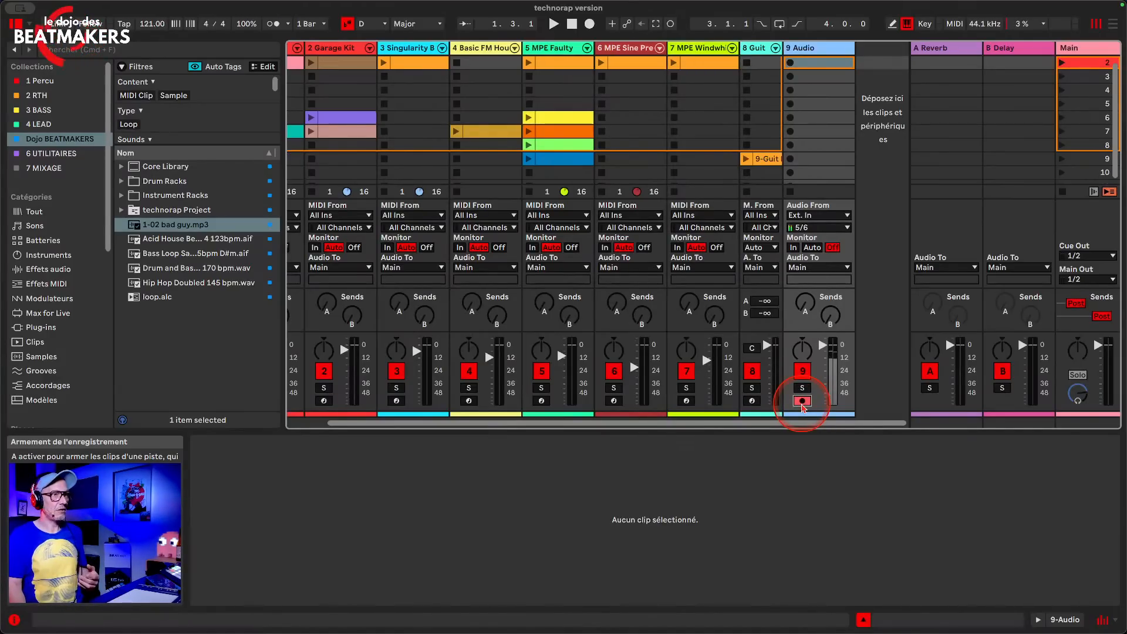
scroll(817, 350, "down", 1)
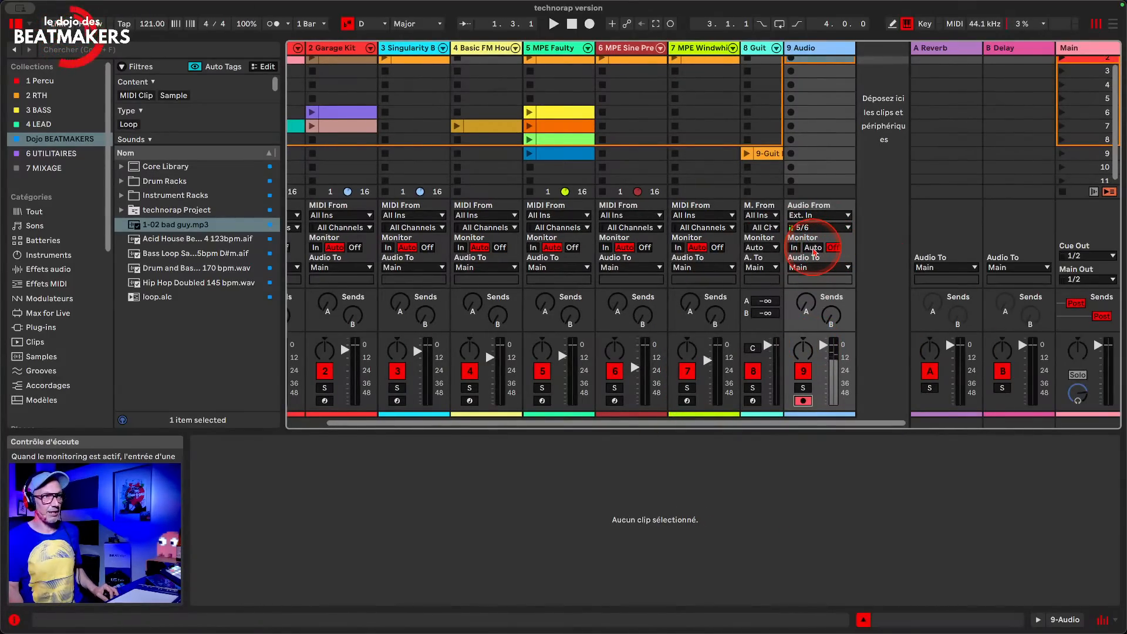
left_click(813, 247)
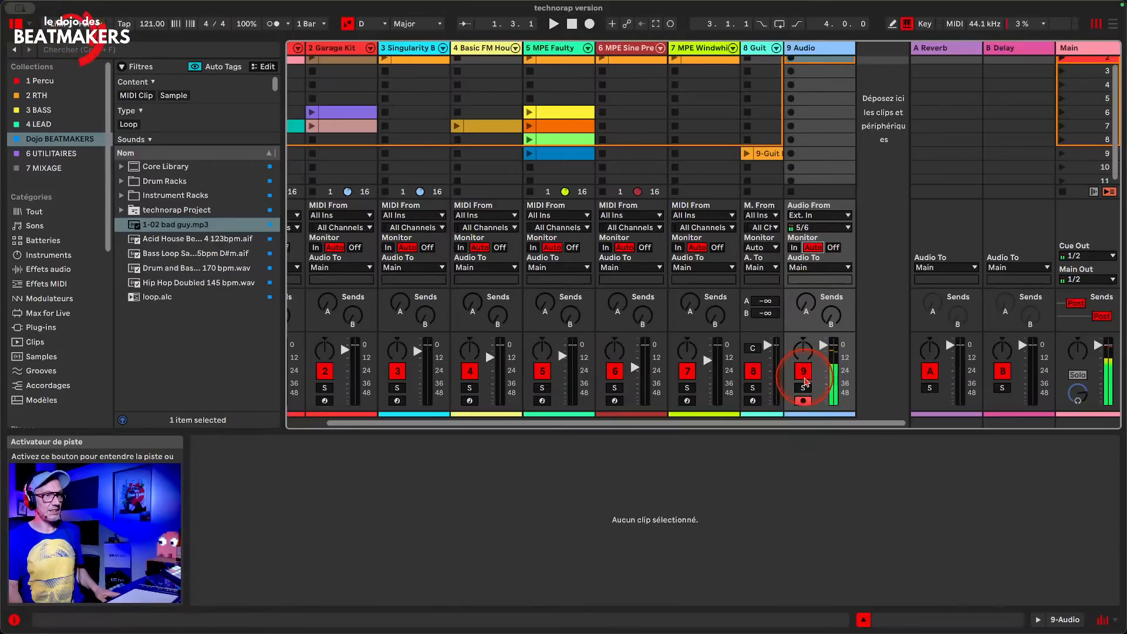
- Disarm track 9 Audio, switch its monitoring to In, and arm it for recording again
left_click(804, 401)
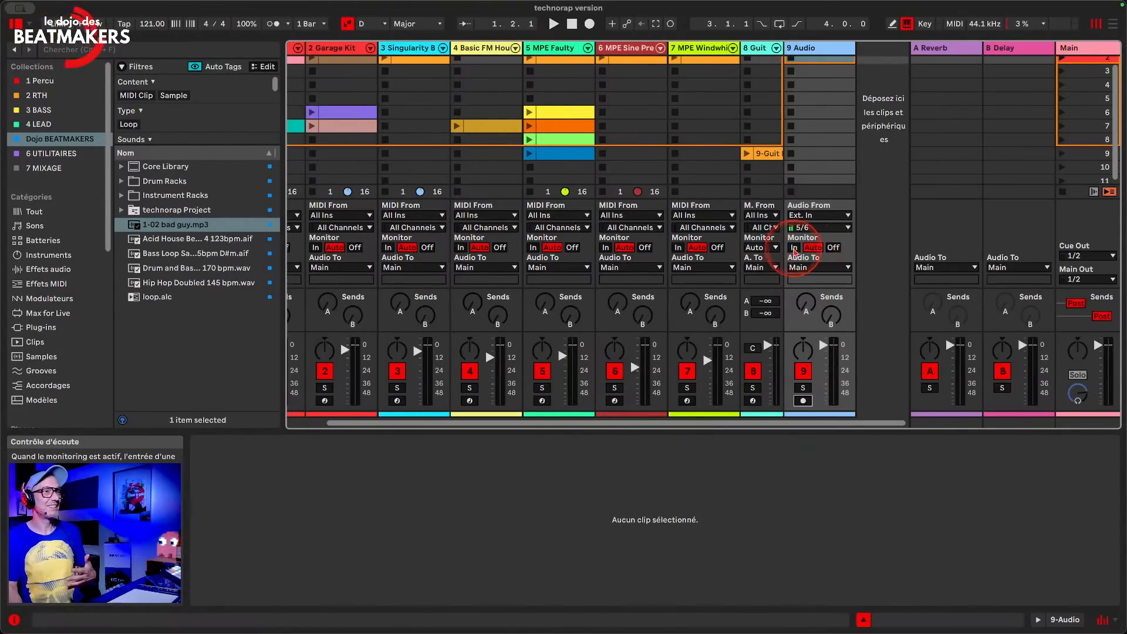
left_click(793, 247)
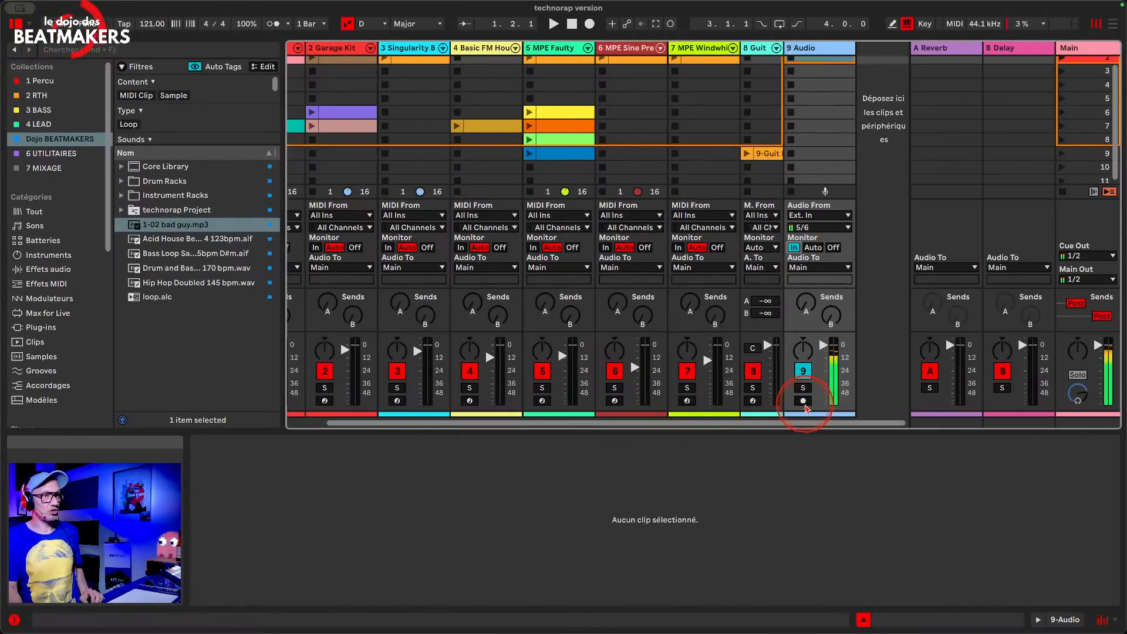
left_click(803, 400)
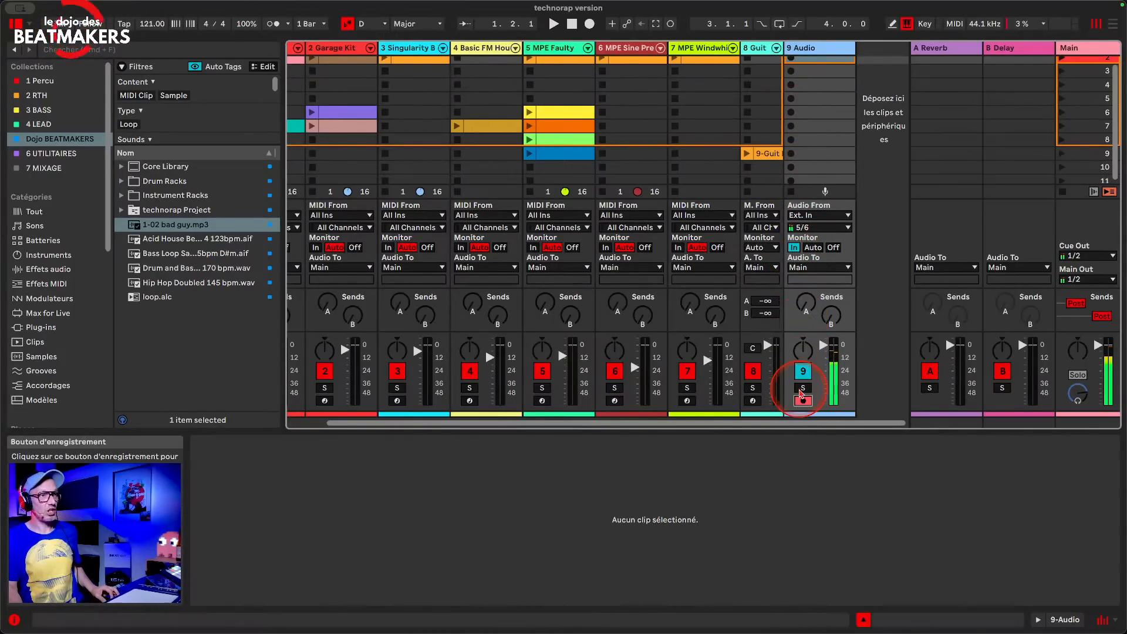
scroll(783, 83, "up", 1)
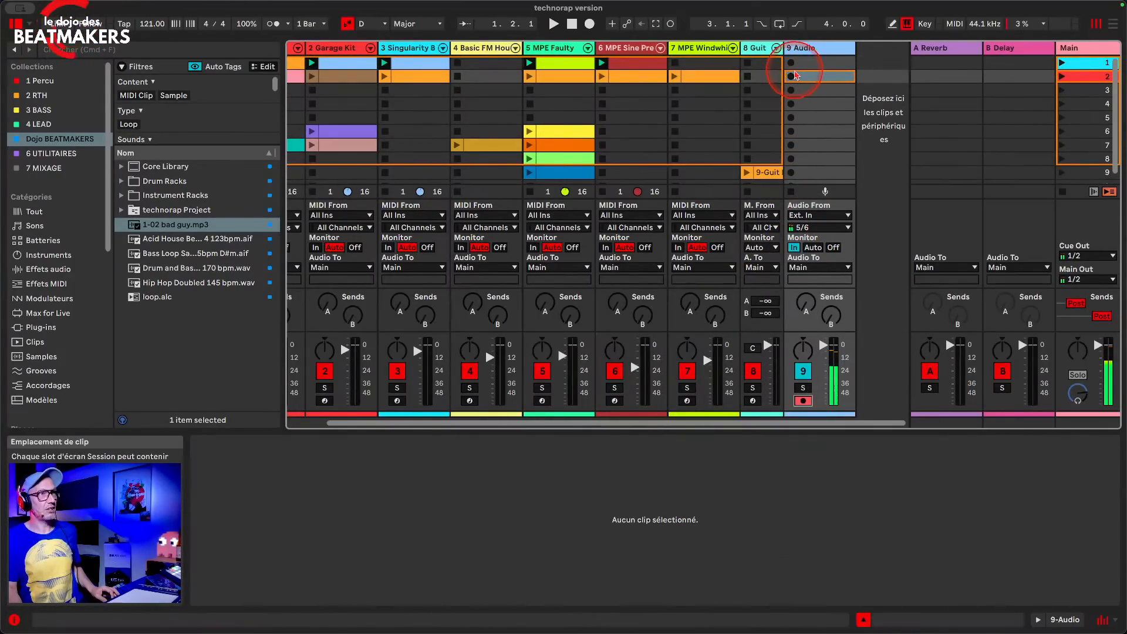
left_click(803, 401)
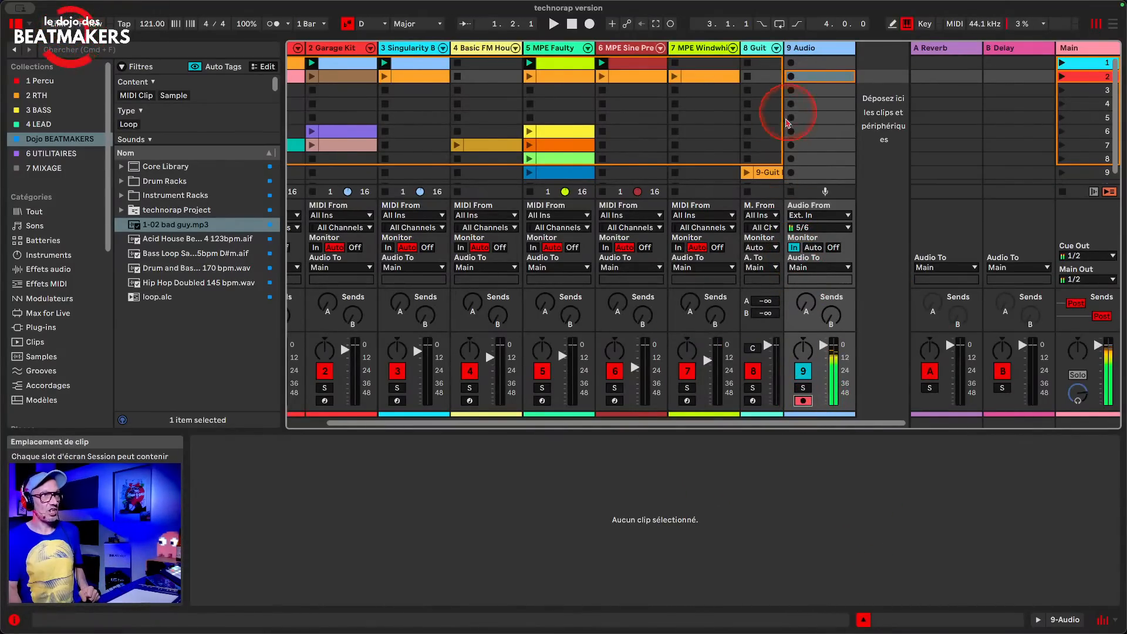
- Record a short test clip in the first slot of track 9 Audio, play it back and delete it
left_click(791, 62)
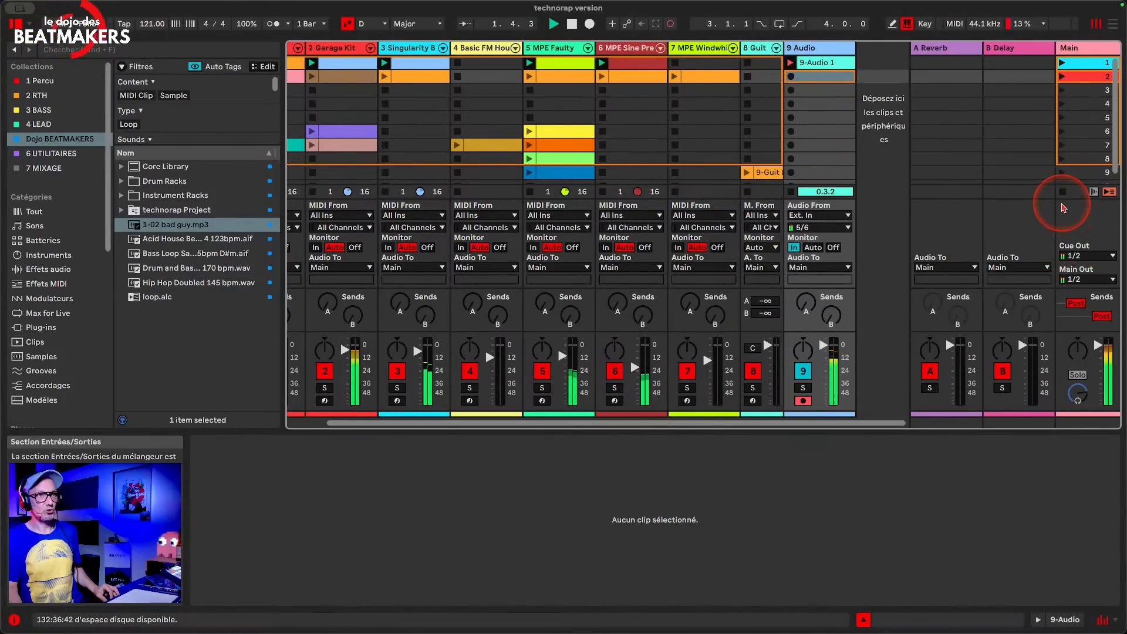
left_click(790, 62)
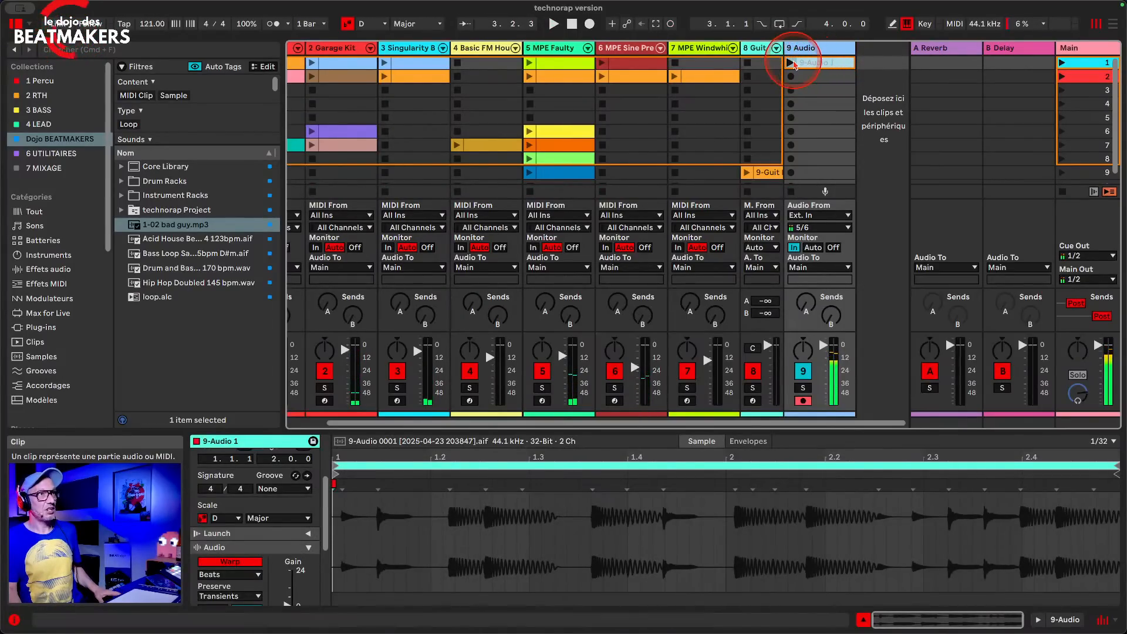
left_click(791, 63)
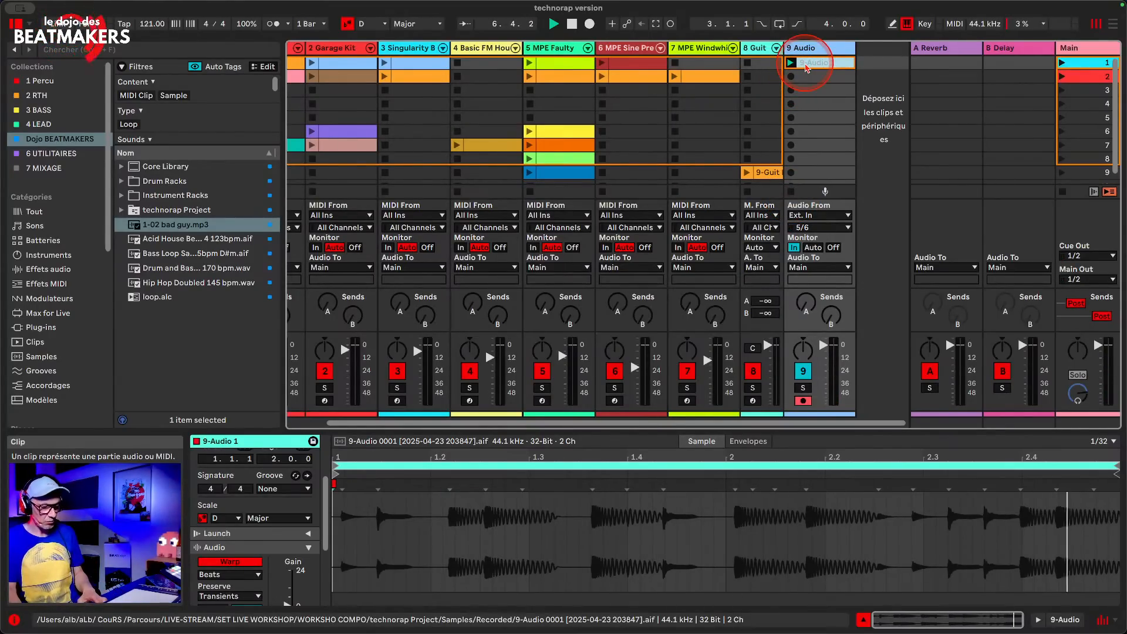
key("Delete")
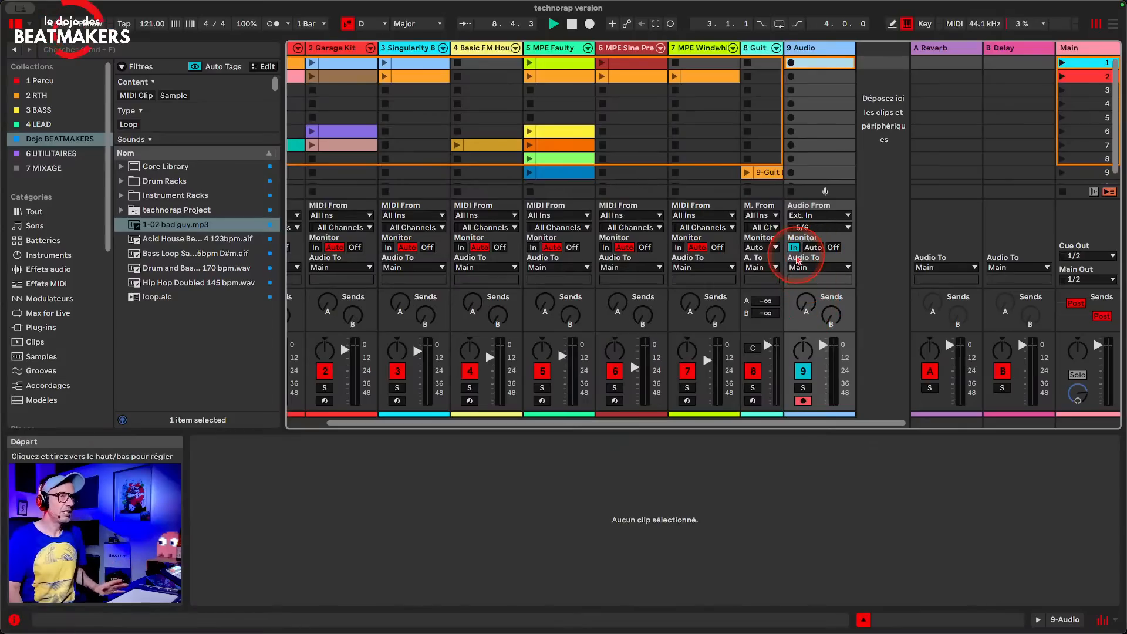
- Try the Off monitoring mode on the armed track 9 Audio and set its monitoring back to Auto
left_click(833, 247)
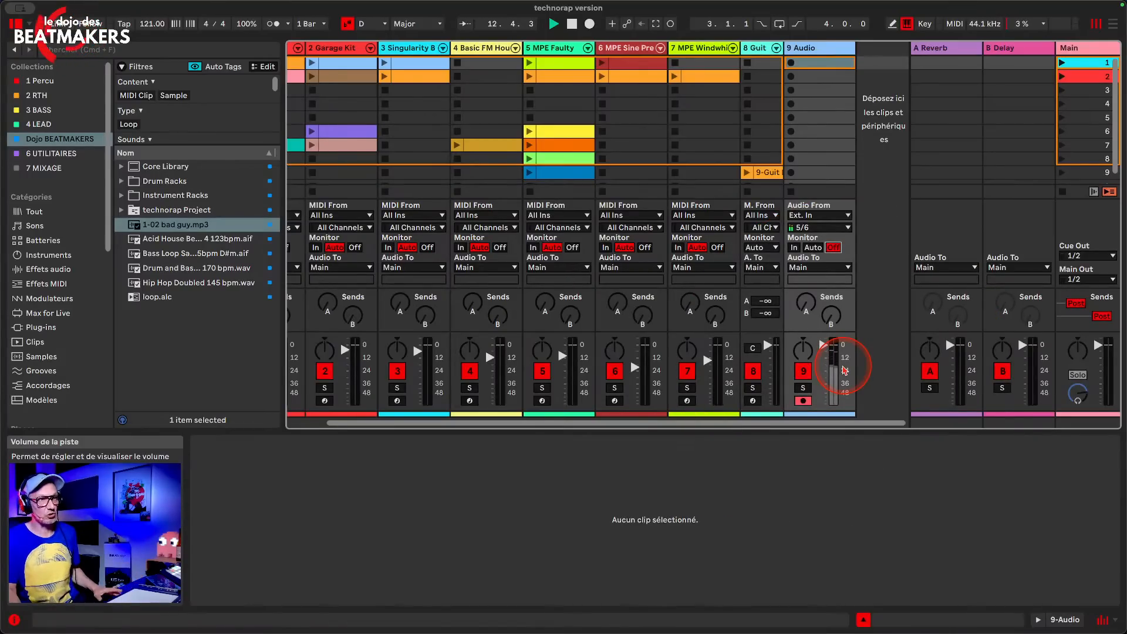
left_click(803, 402)
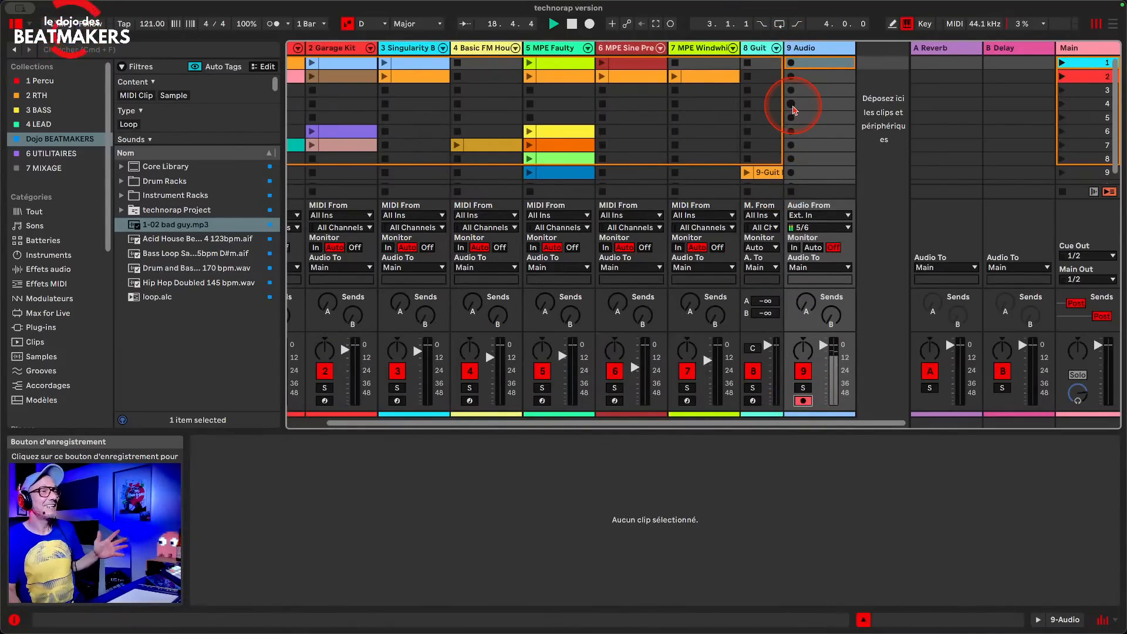
left_click(814, 248)
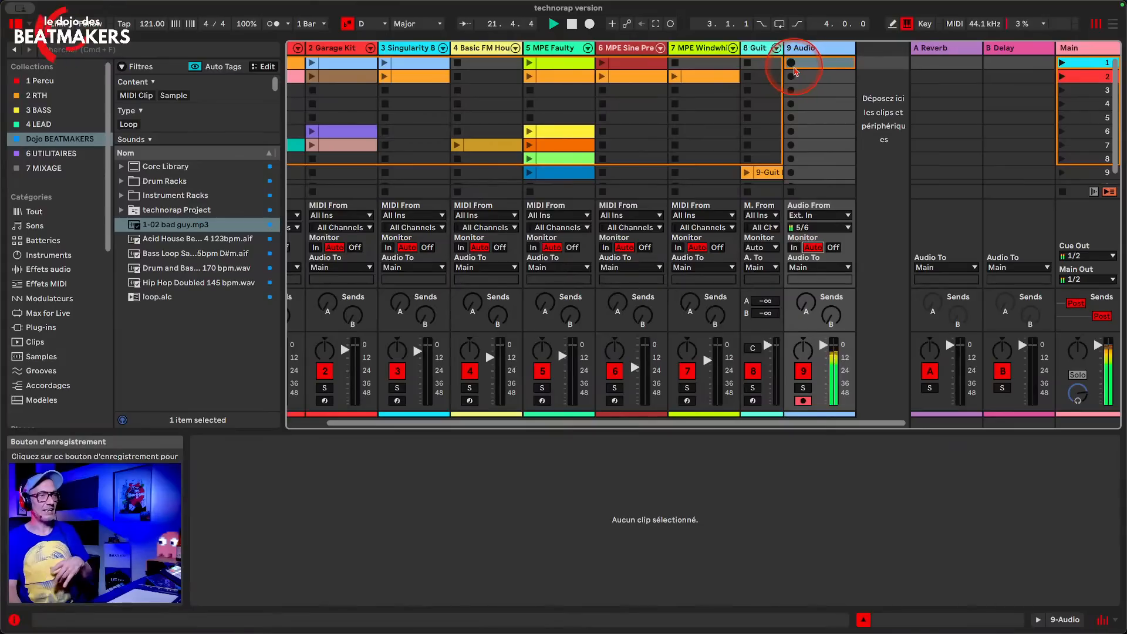
- Record a second test take in the first slot of track 9 Audio, loop it, and stop and delete it
left_click(791, 63)
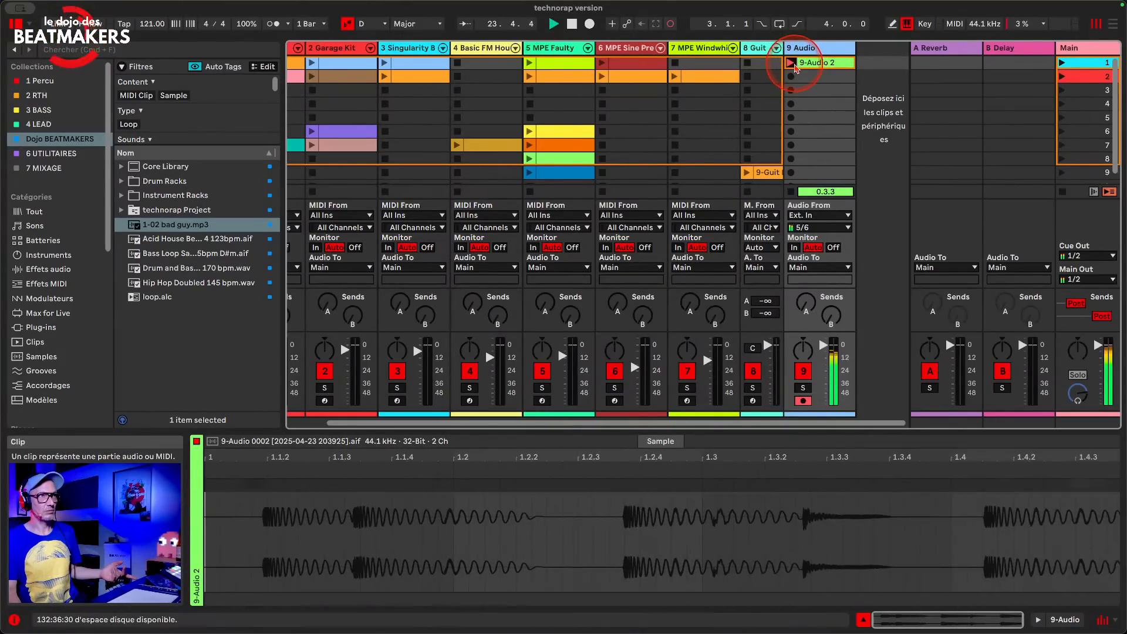
left_click(791, 66)
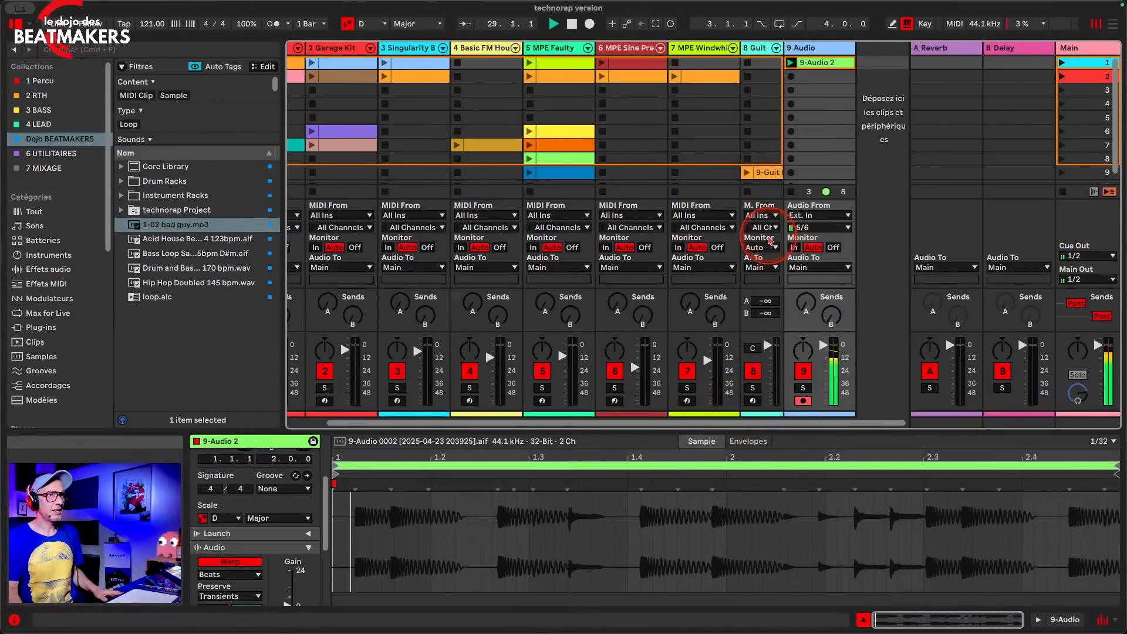
left_click(791, 191)
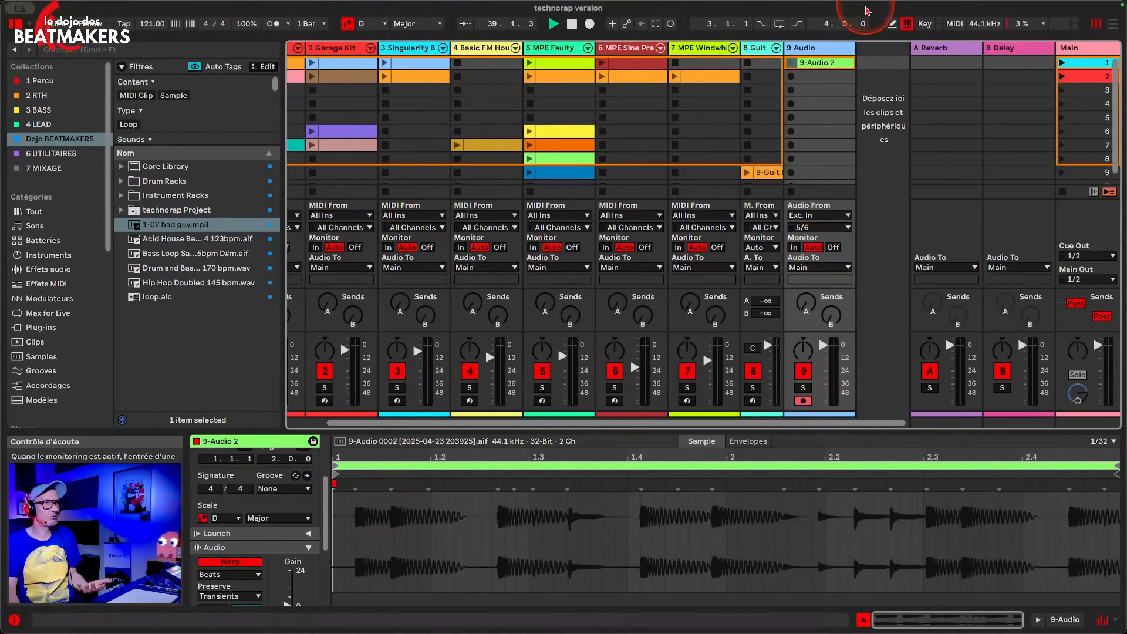
key("Delete")
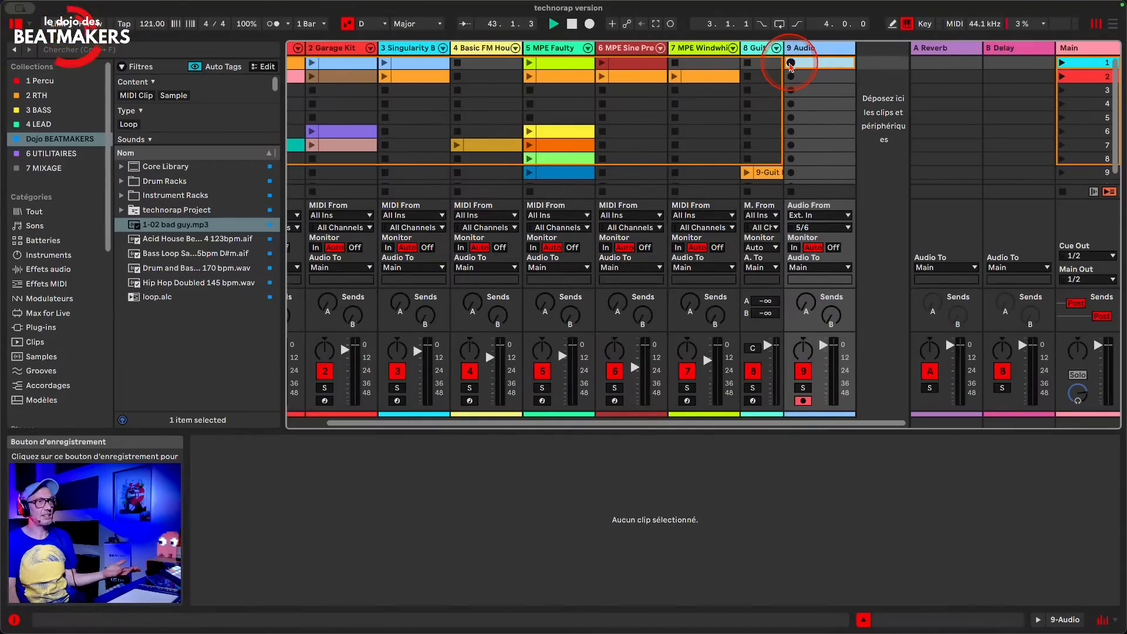
- Record a take of about 17 bars in the first slot of track 9 Audio and stop the clip
left_click(791, 63)
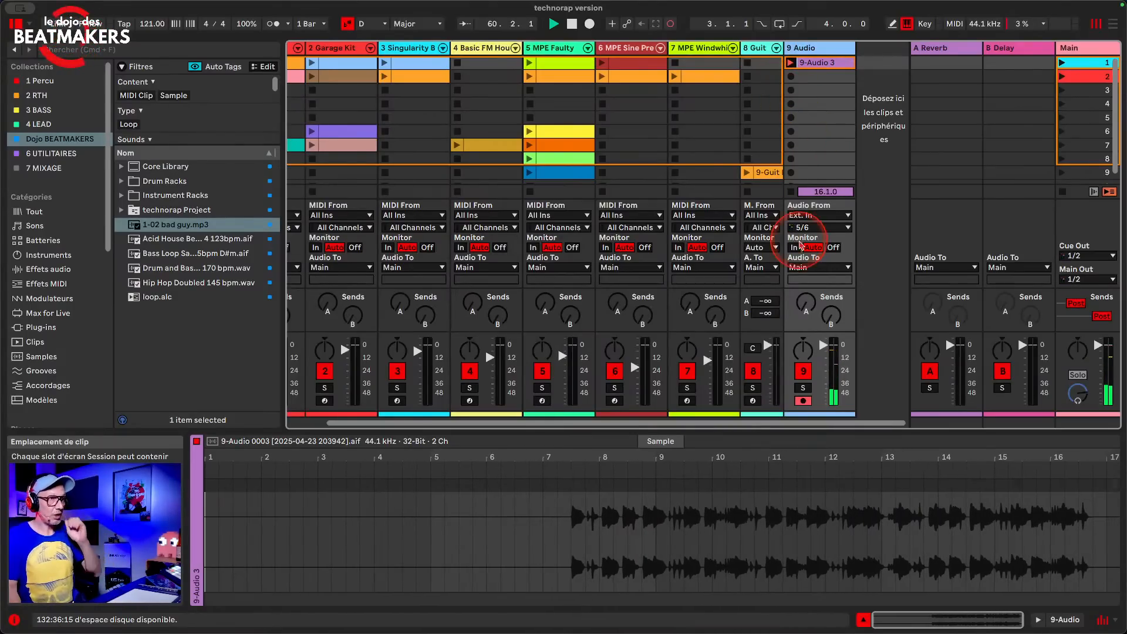
left_click(790, 191)
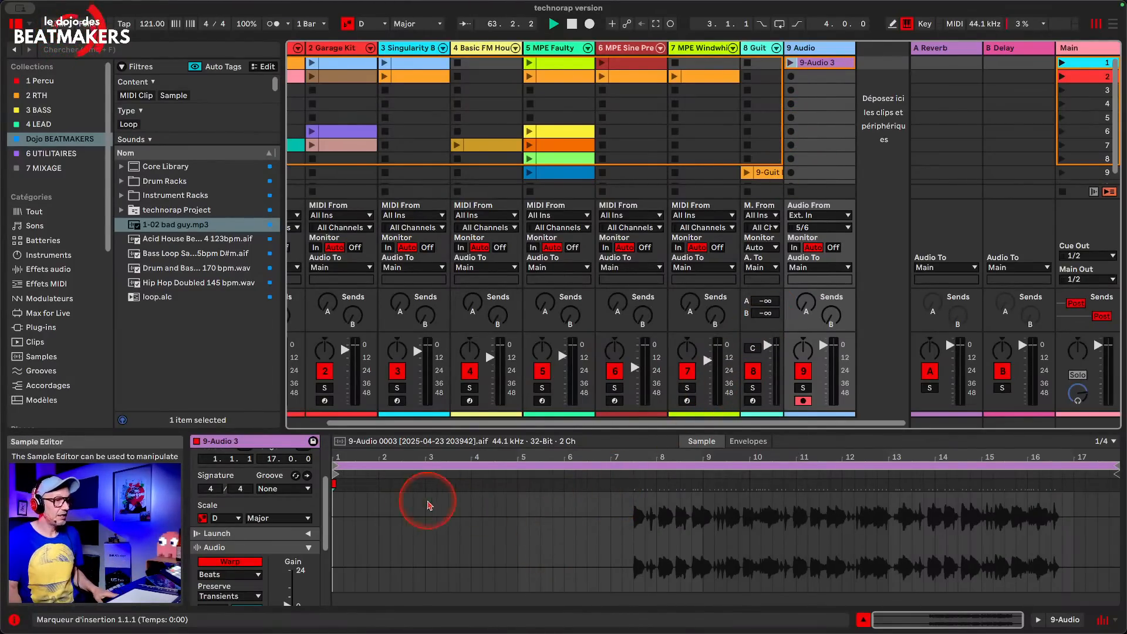
- Move the recorded clip's loop start to 7.2.2, just before the first note, and add a warp marker on the first transient
mouse_move(335, 470)
left_mouse_down()
mouse_move(624, 474)
mouse_move(461, 474)
mouse_move(648, 464)
left_mouse_up()
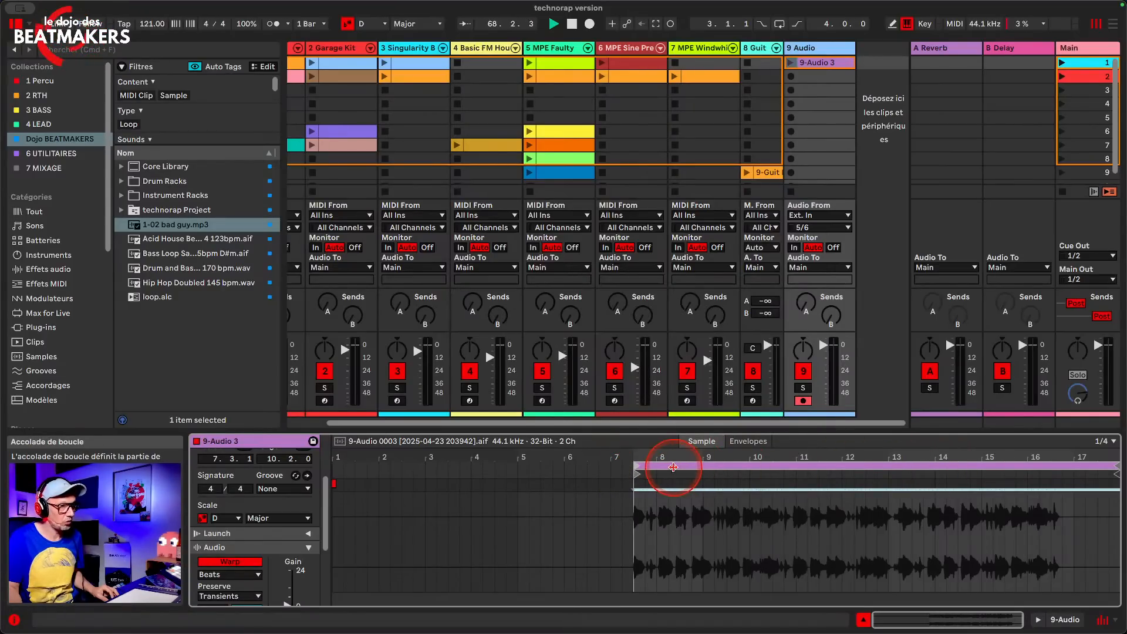
left_click_drag(646, 455, 468, 465)
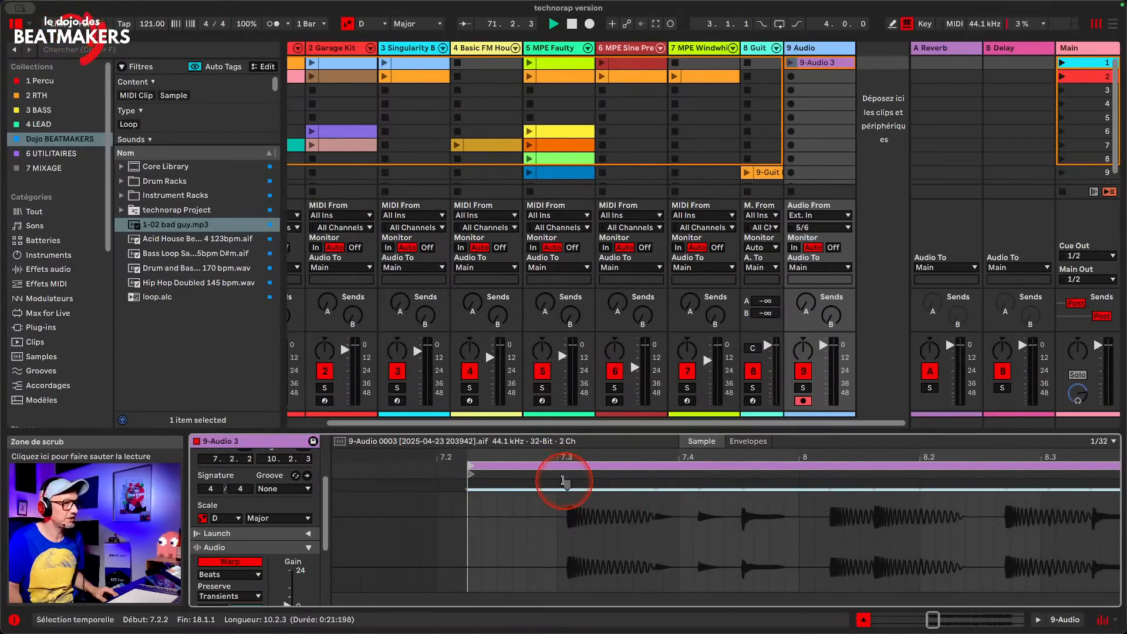
left_click(566, 483)
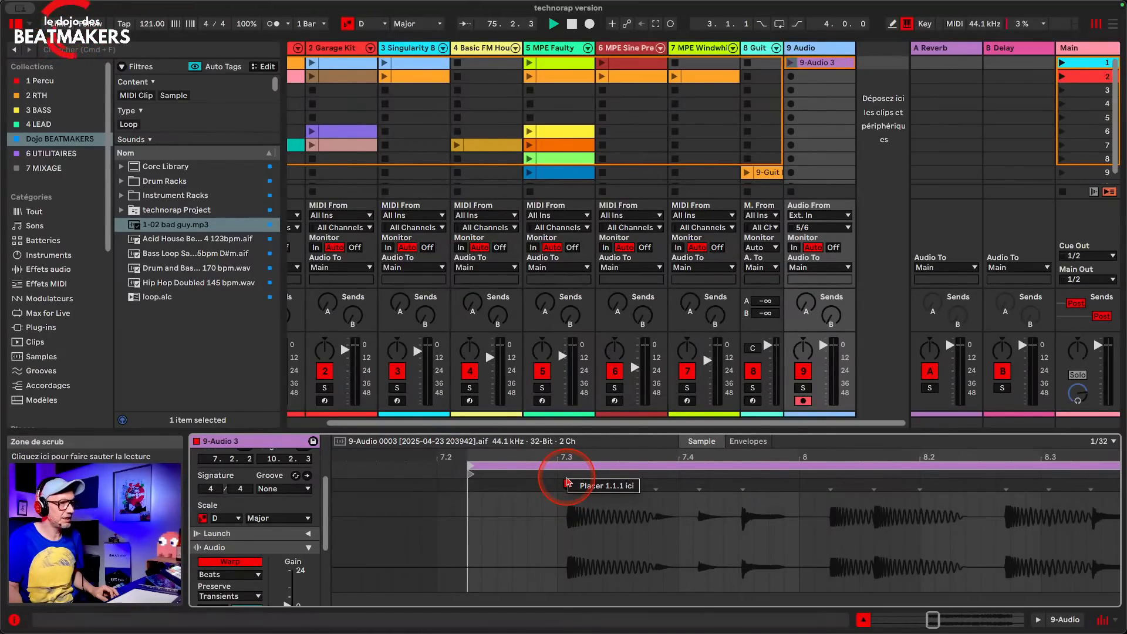
left_click(593, 491)
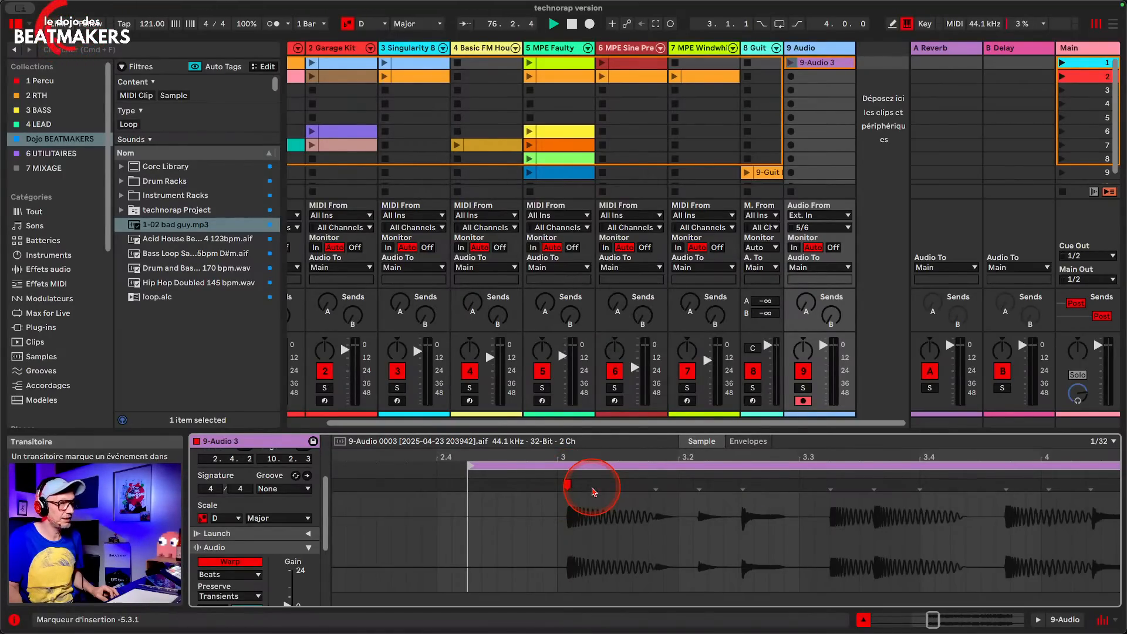
left_click(592, 470)
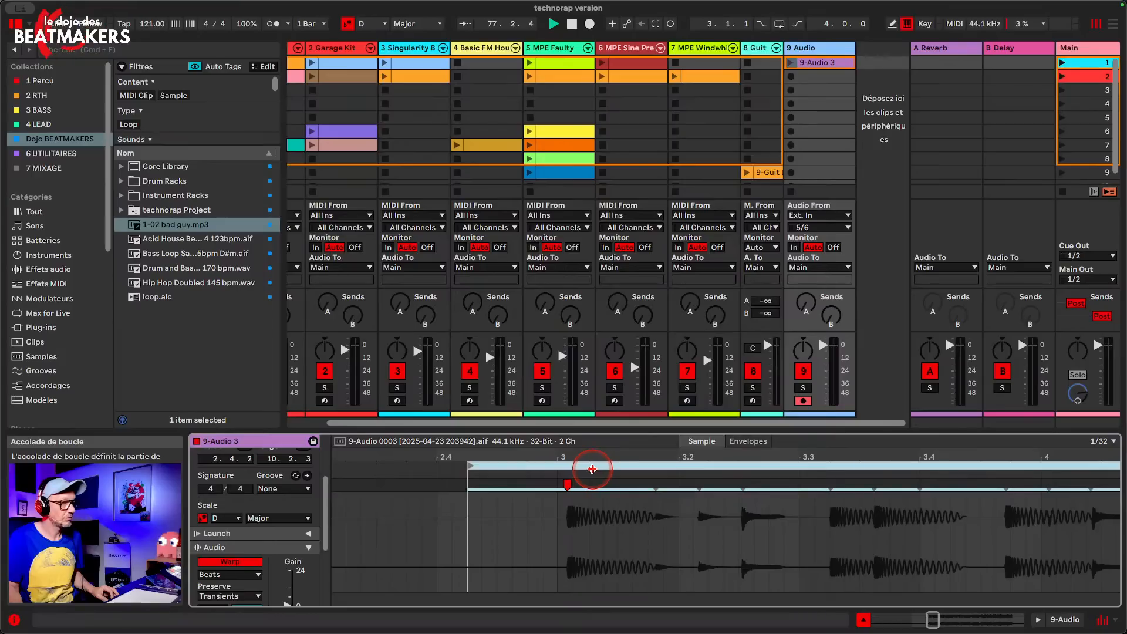
left_click(588, 484)
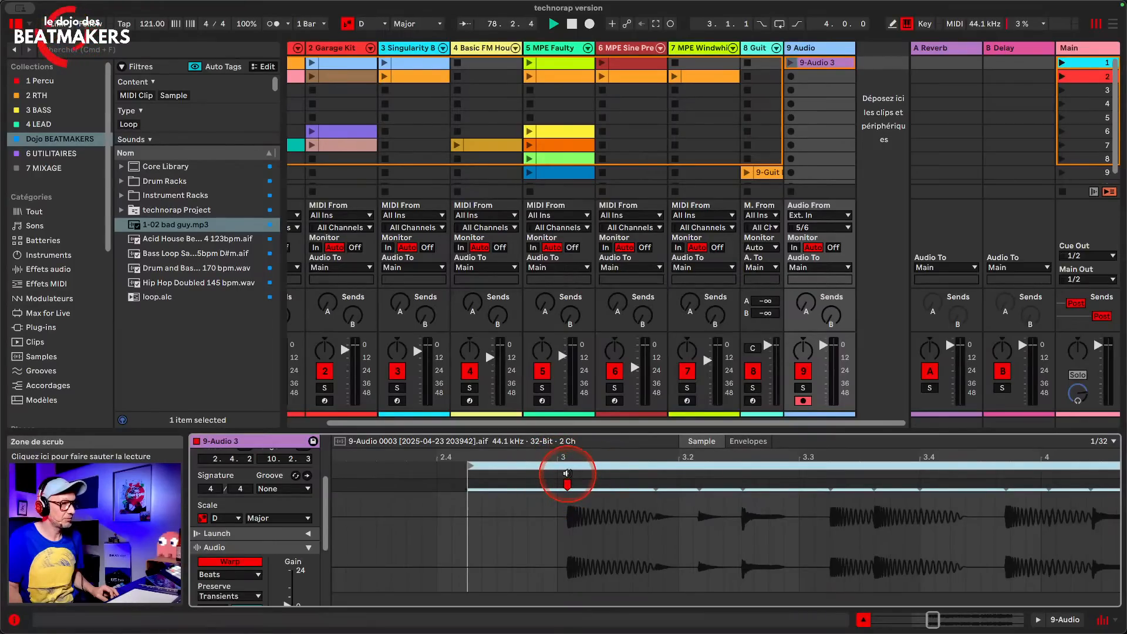
left_click(590, 488)
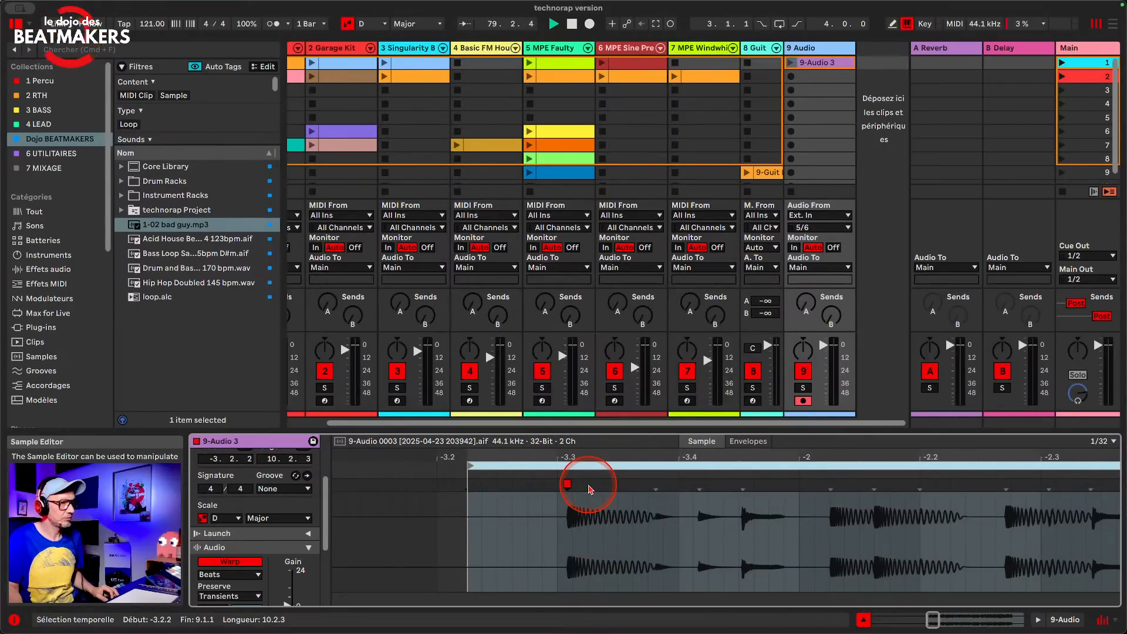
left_click(569, 510)
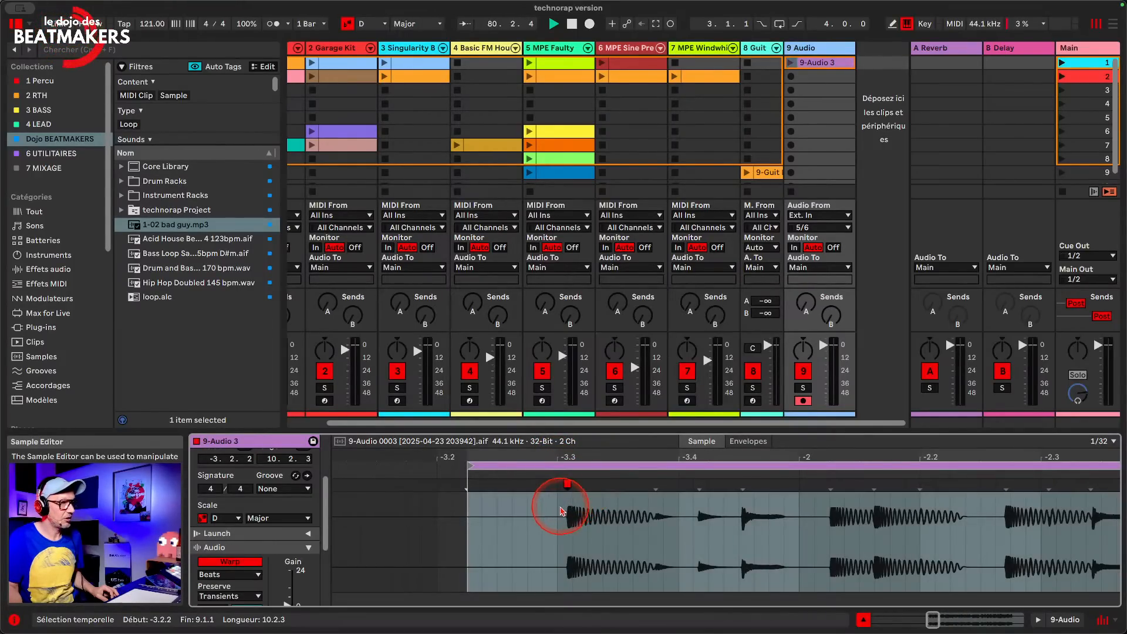
- Set position 1.1.1 of the recorded clip exactly on the first transient of the waveform
right_click(561, 510)
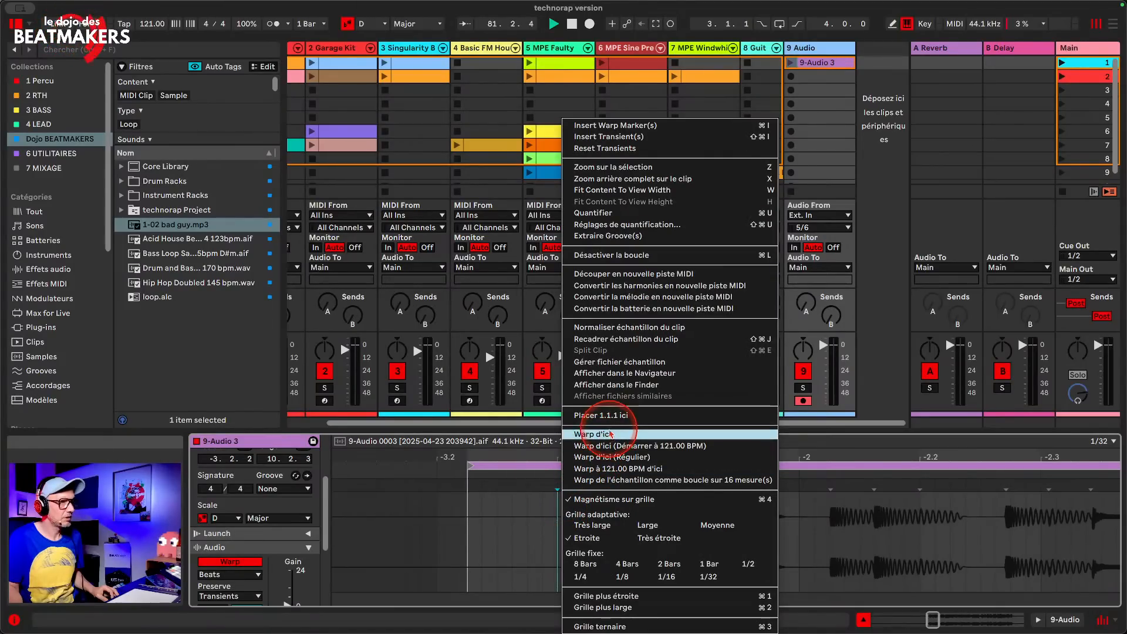
left_click(610, 435)
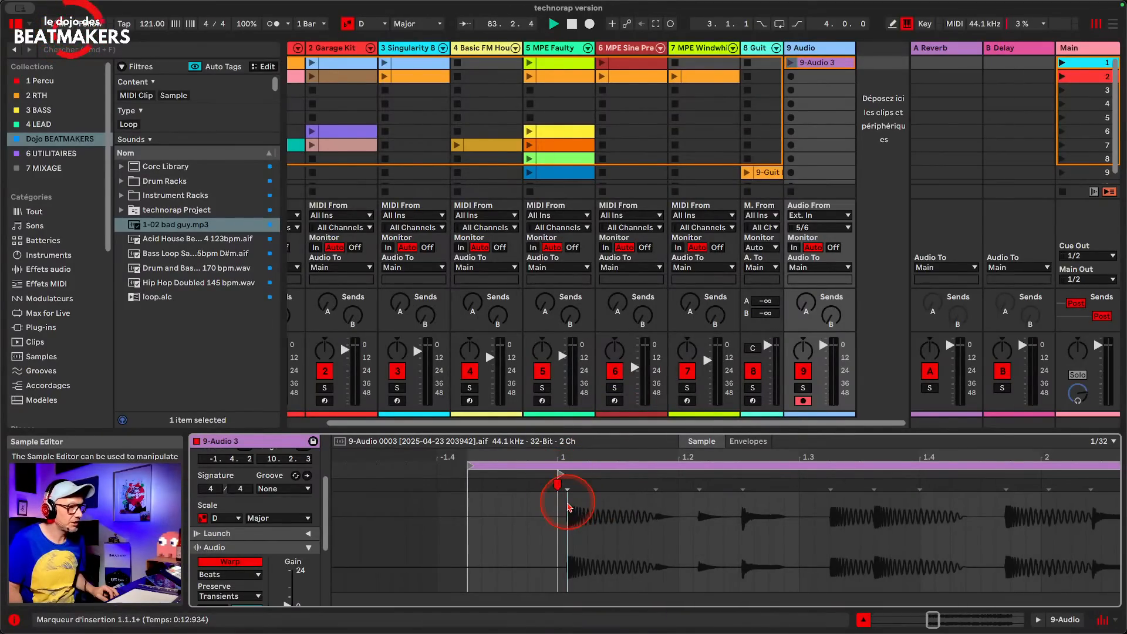
right_click(569, 504)
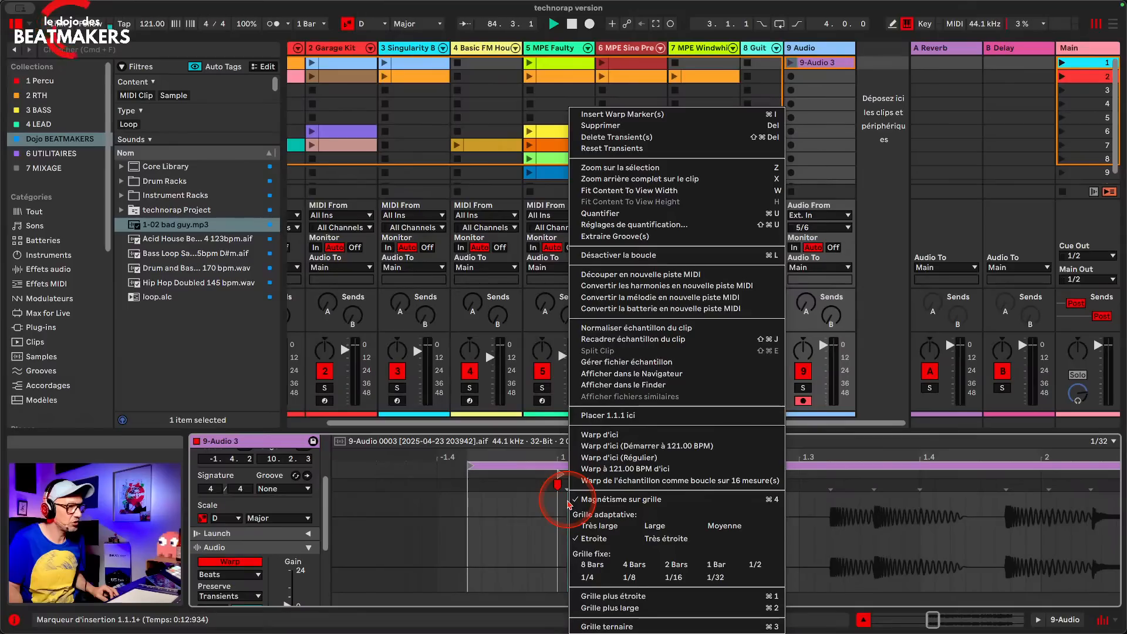
left_click(588, 405)
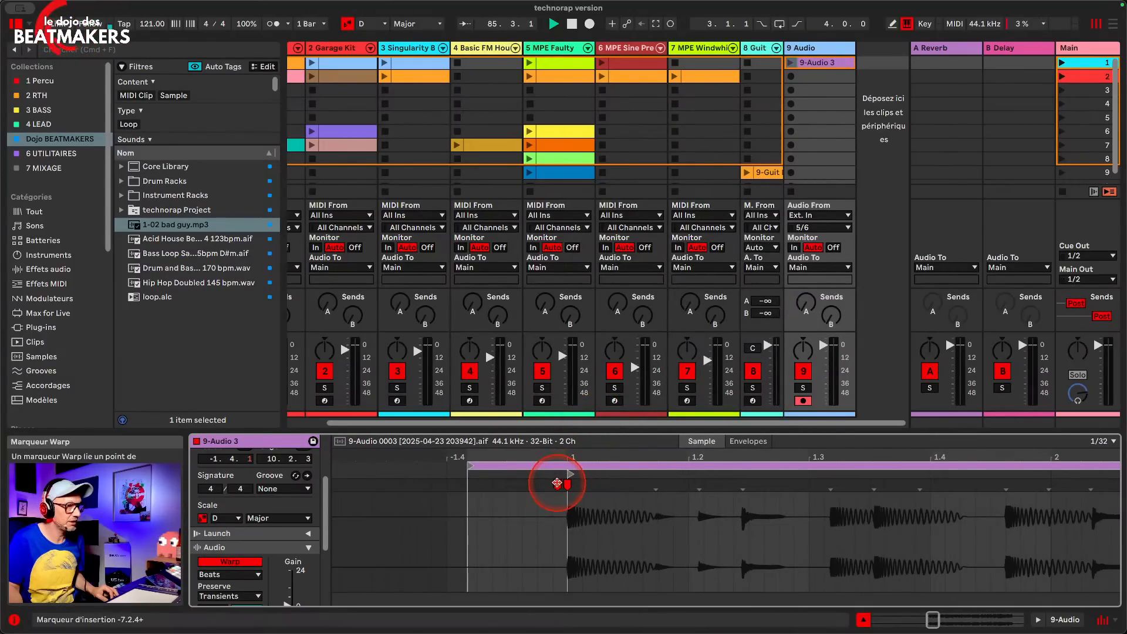
left_click(556, 483)
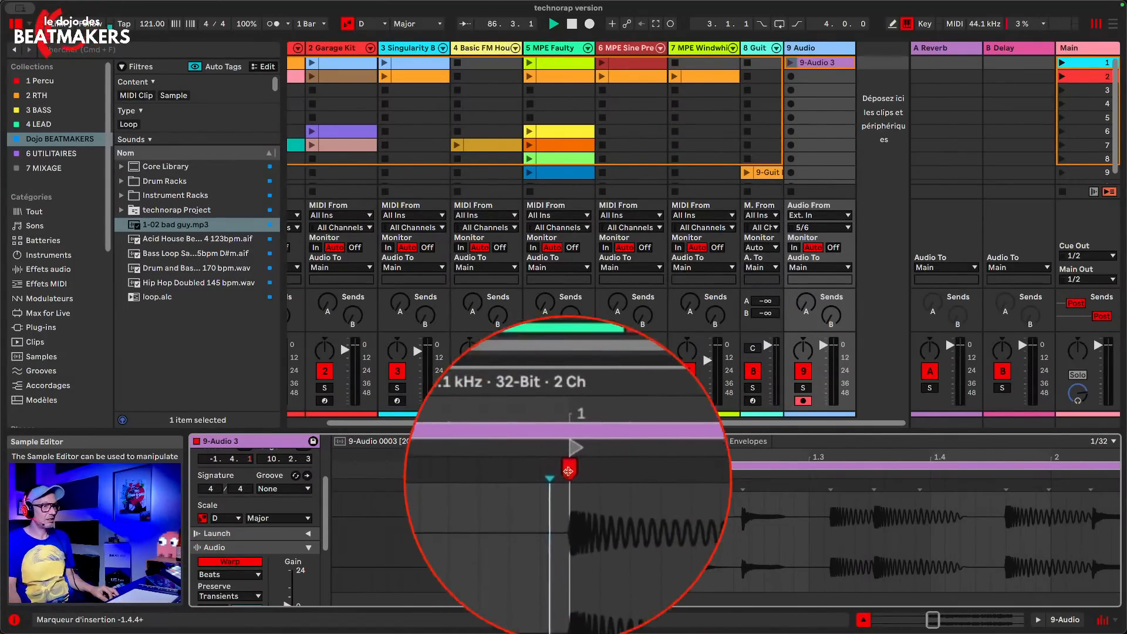
- Set the clip's loop length to 8 bars and move the loop so it starts at 1.1.1
left_click(504, 466)
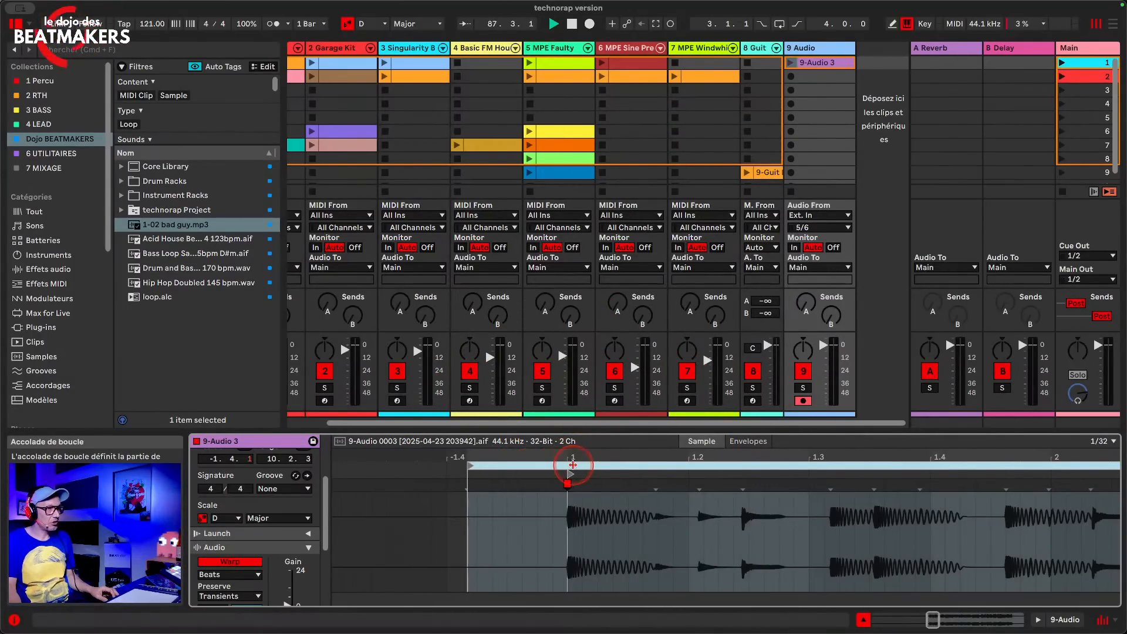
left_click(272, 464)
scroll(271, 470, "up", 3)
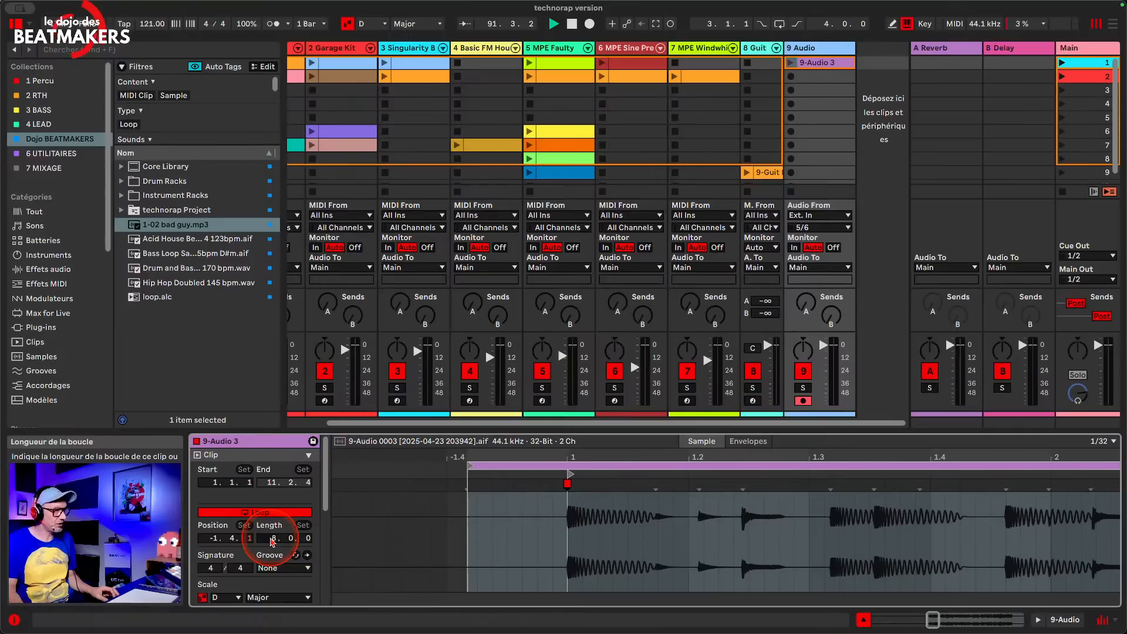
left_click_drag(756, 457, 756, 434)
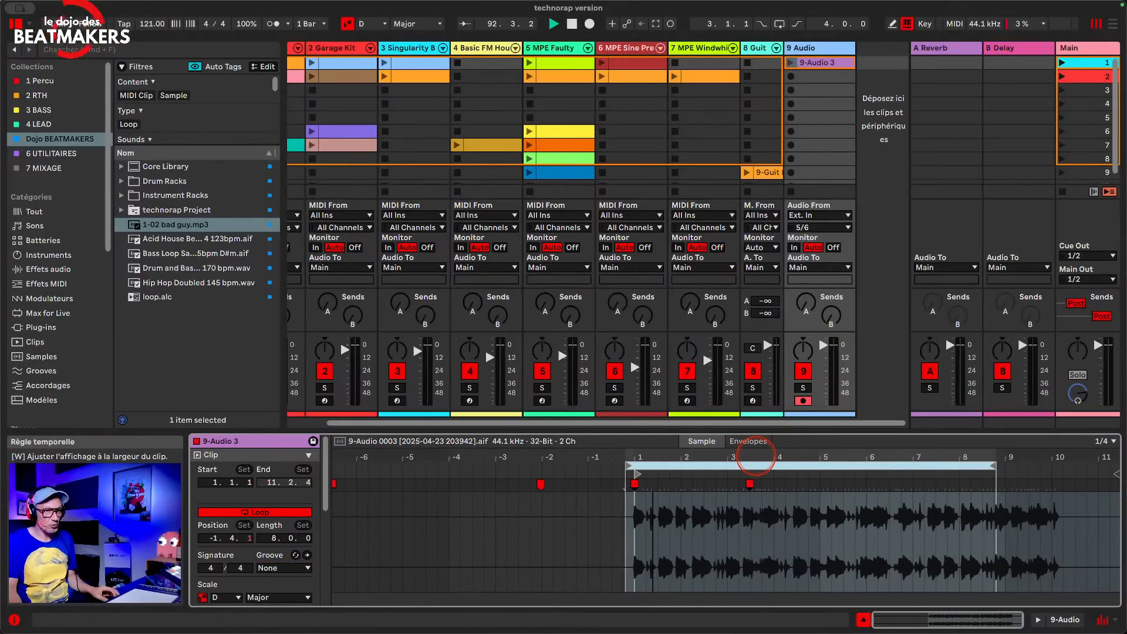
left_click_drag(669, 465, 681, 465)
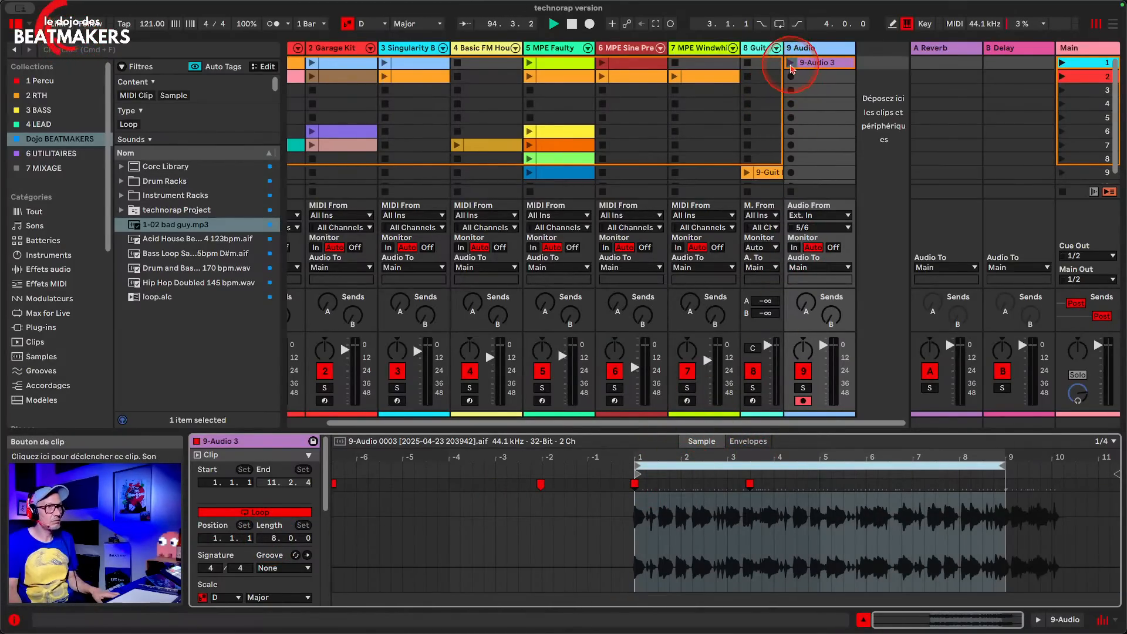
- Launch the 9-Audio 3 clip and listen to its 8-bar loop
left_click(790, 63)
left_click(802, 359)
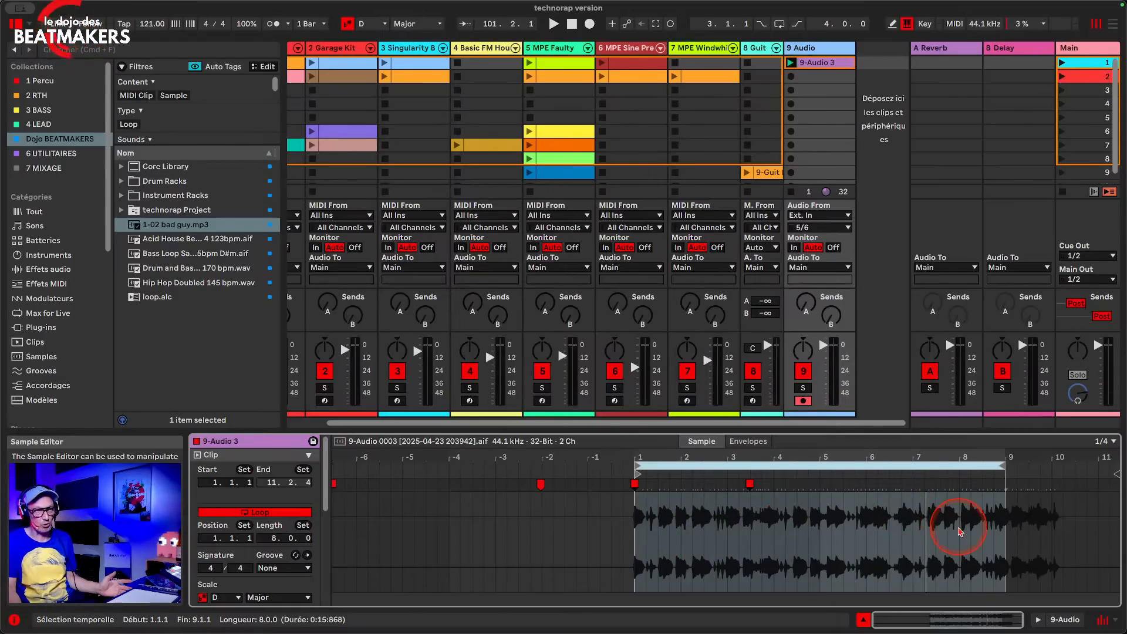
- Add a warp marker at about 6.4.1, remove the one in bar 3, and stretch the new marker to bar 9
left_click_drag(904, 453, 904, 461)
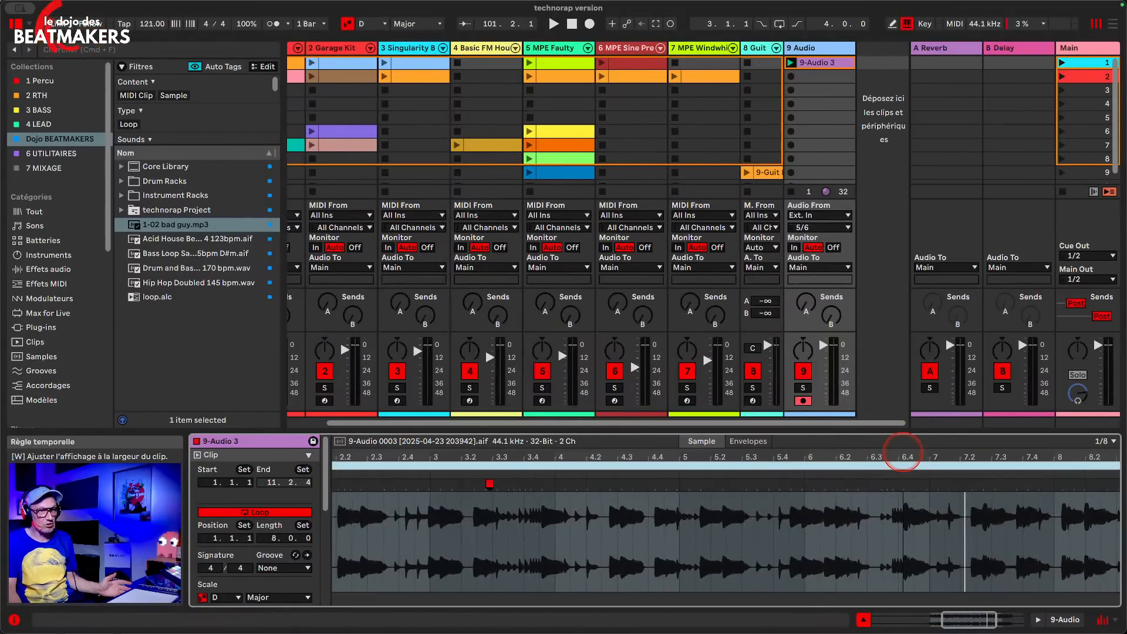
left_click(903, 487)
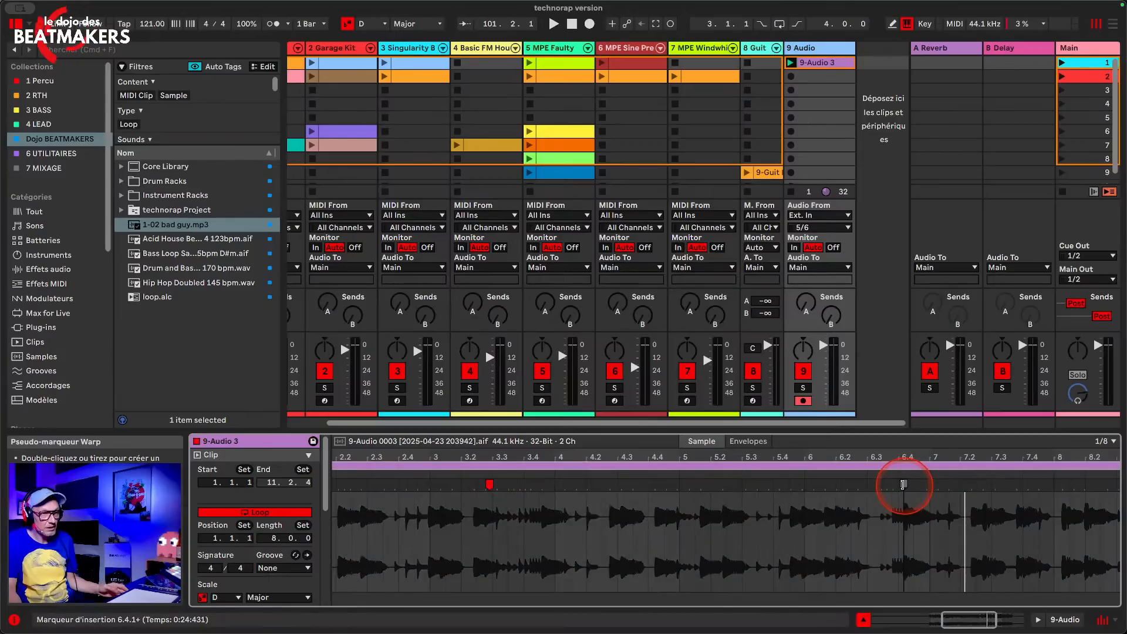
key("space")
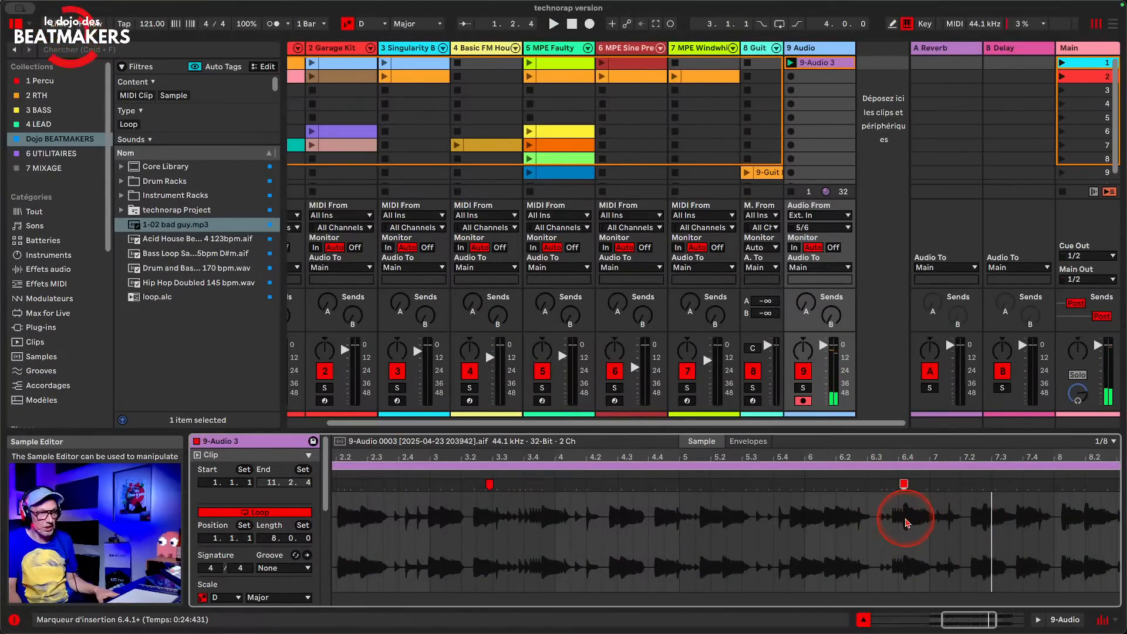
left_click_drag(906, 453, 883, 455)
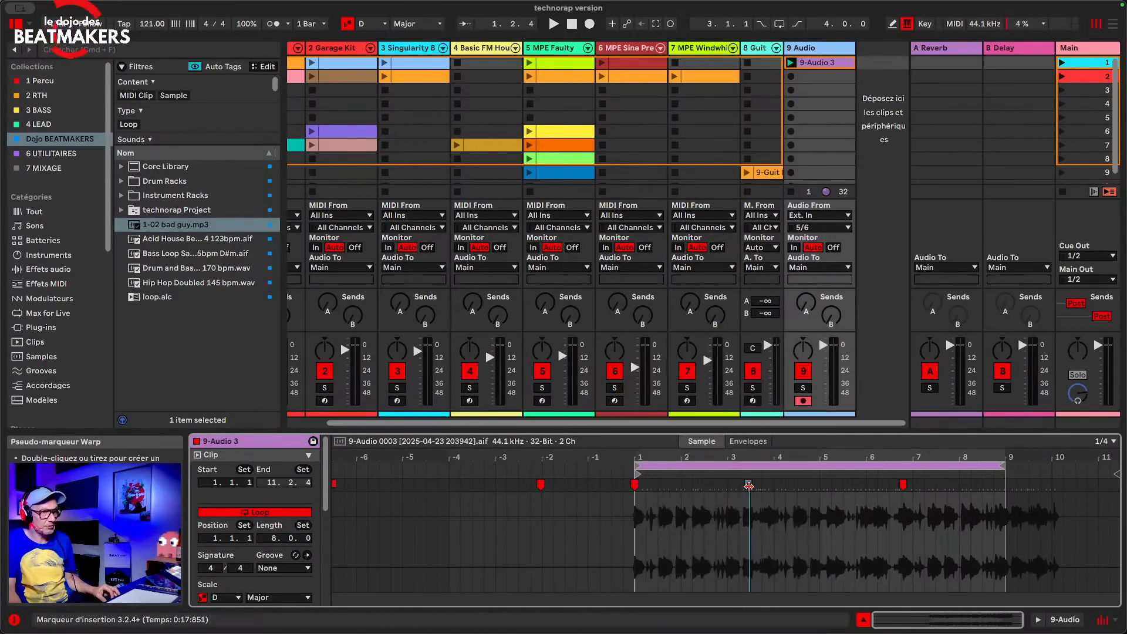
left_click_drag(903, 485, 1004, 487)
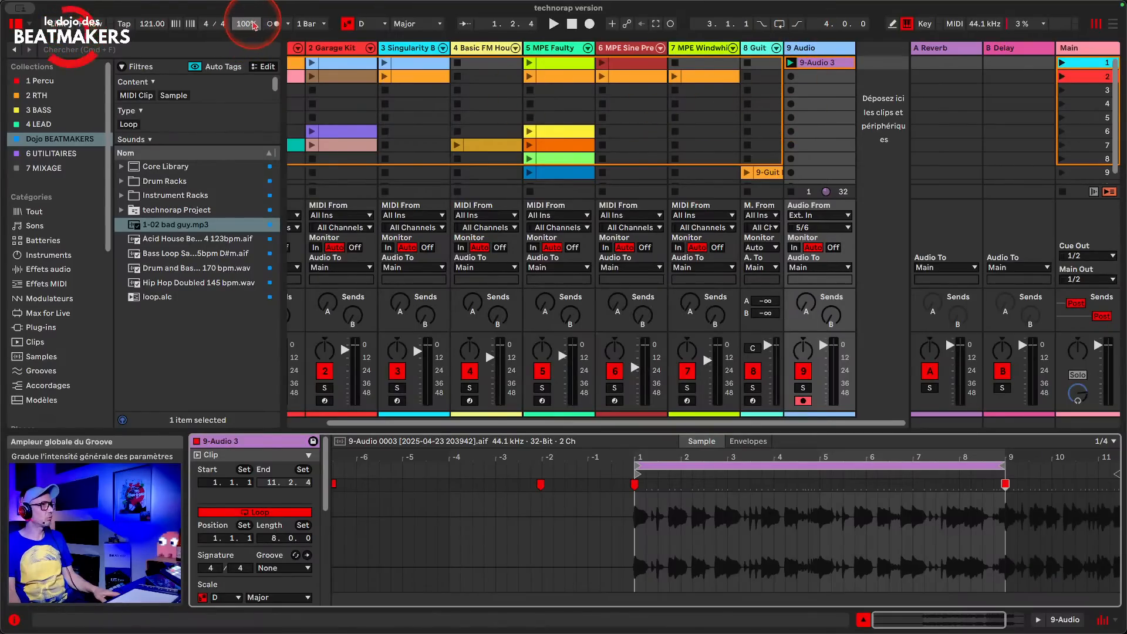
- Turn on the metronome and play the warped clip against it
left_click(273, 24)
key("space")
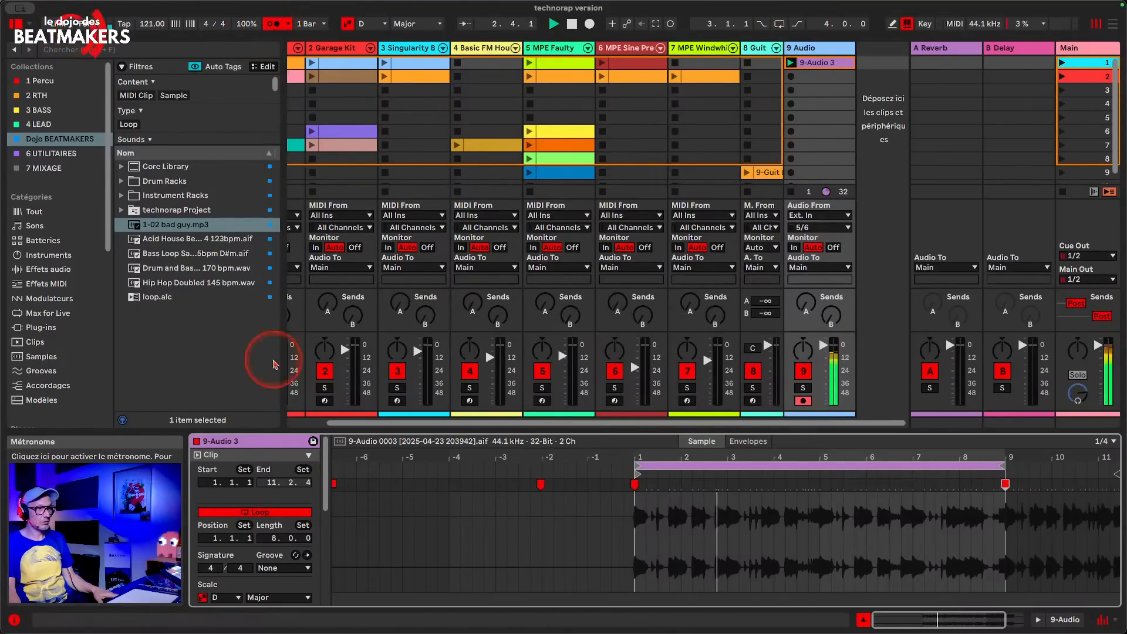
- Halve the clip's BPM, try doubling it back, and halve it again to 60.50
scroll(265, 558, "down", 5)
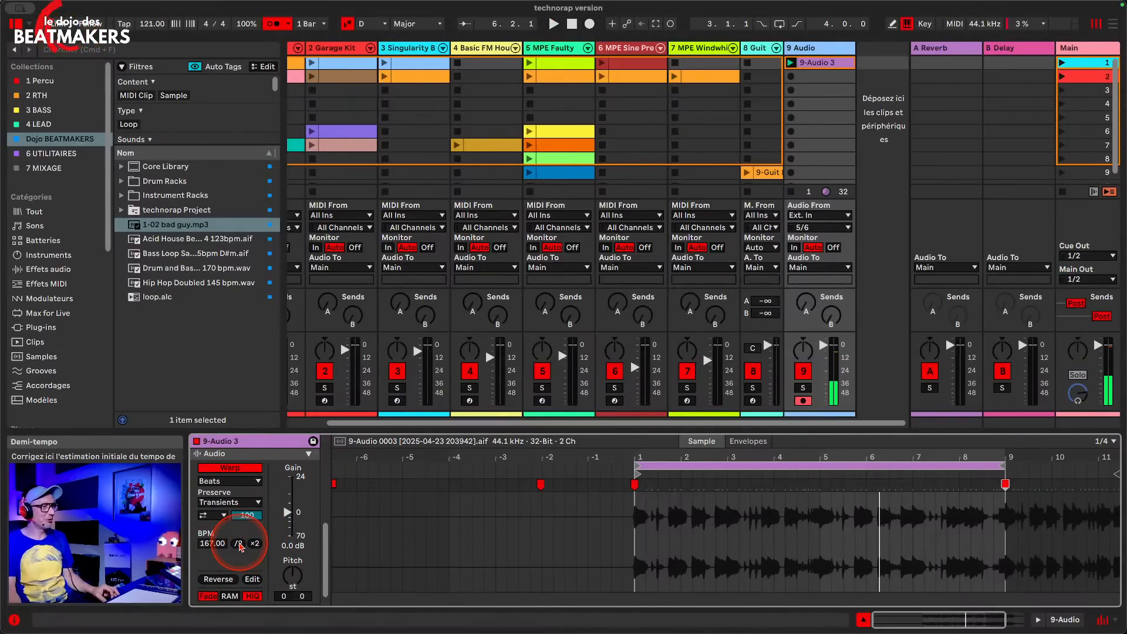
left_click(238, 544)
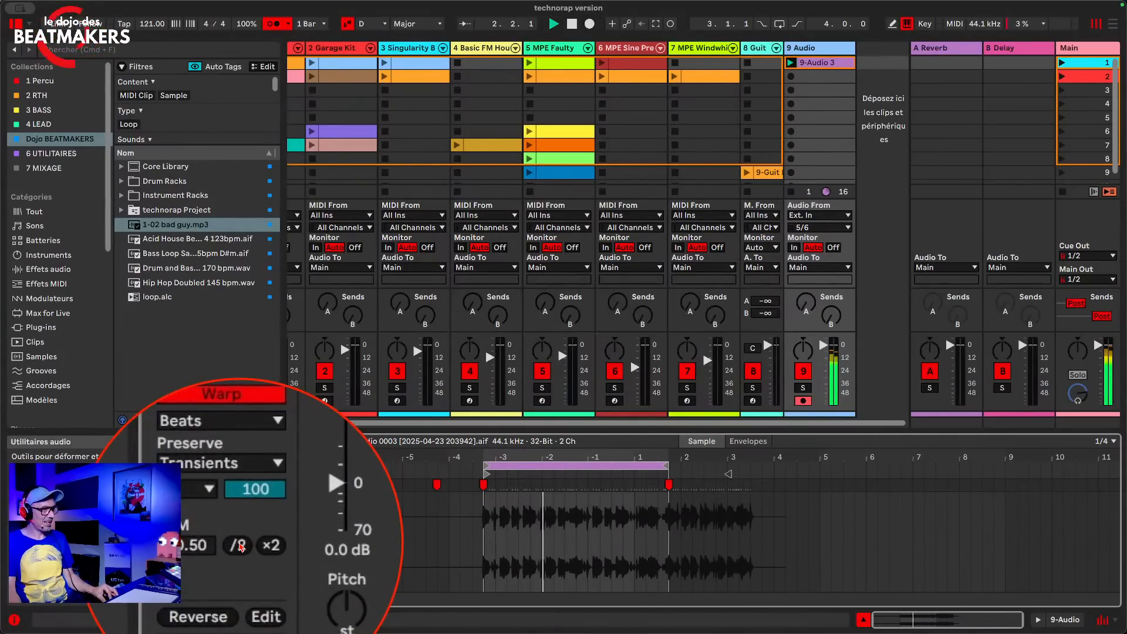
left_click(254, 543)
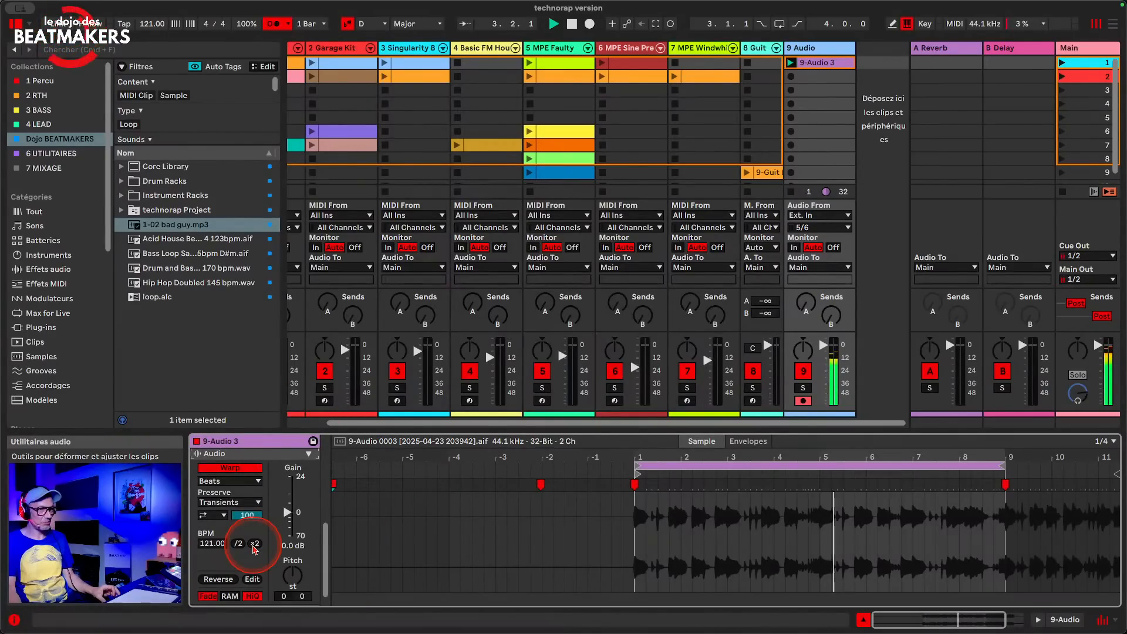
left_click(239, 543)
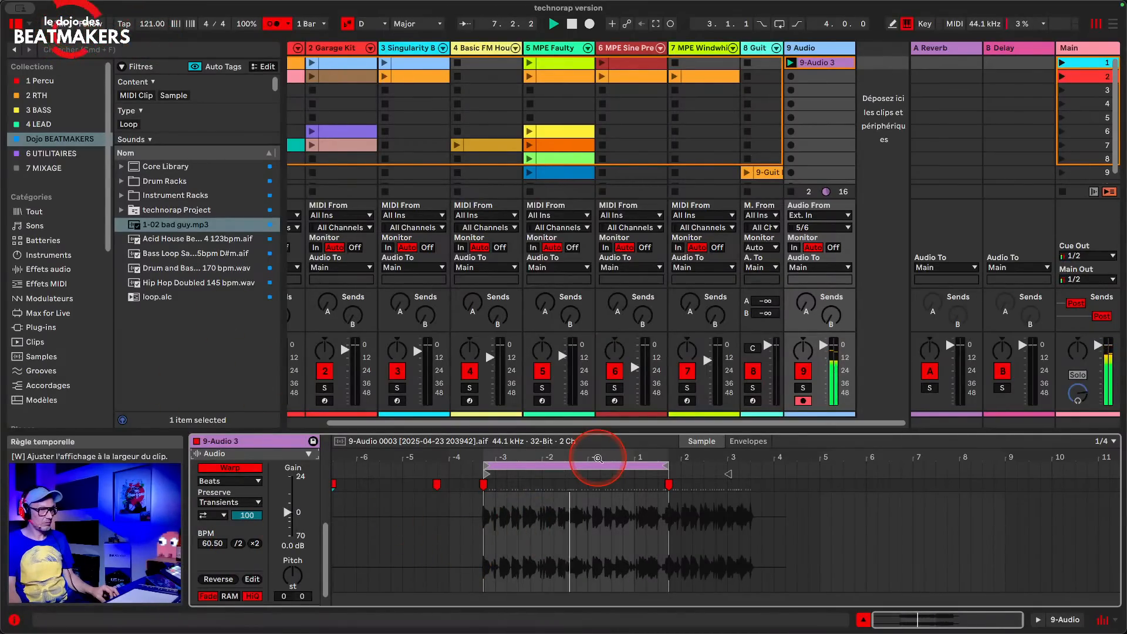
- Lower the volume of track 9 Audio to -3.7 dB while inspecting the end of the loop
left_click_drag(630, 456, 630, 469)
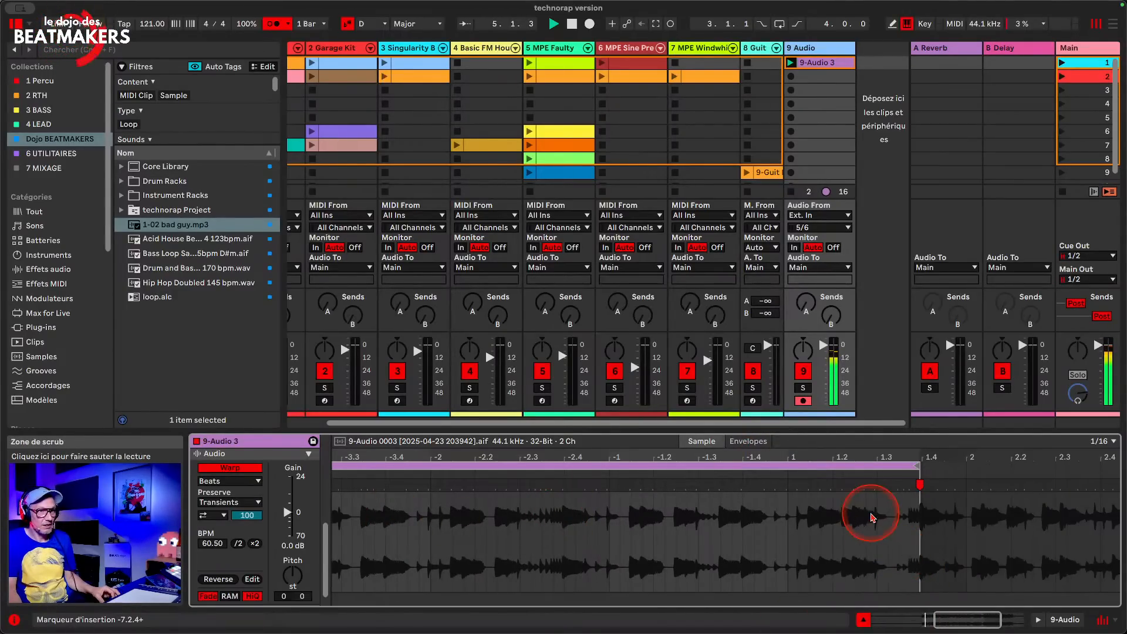
mouse_move(823, 346)
left_mouse_down()
mouse_move(823, 364)
mouse_move(823, 352)
left_mouse_up()
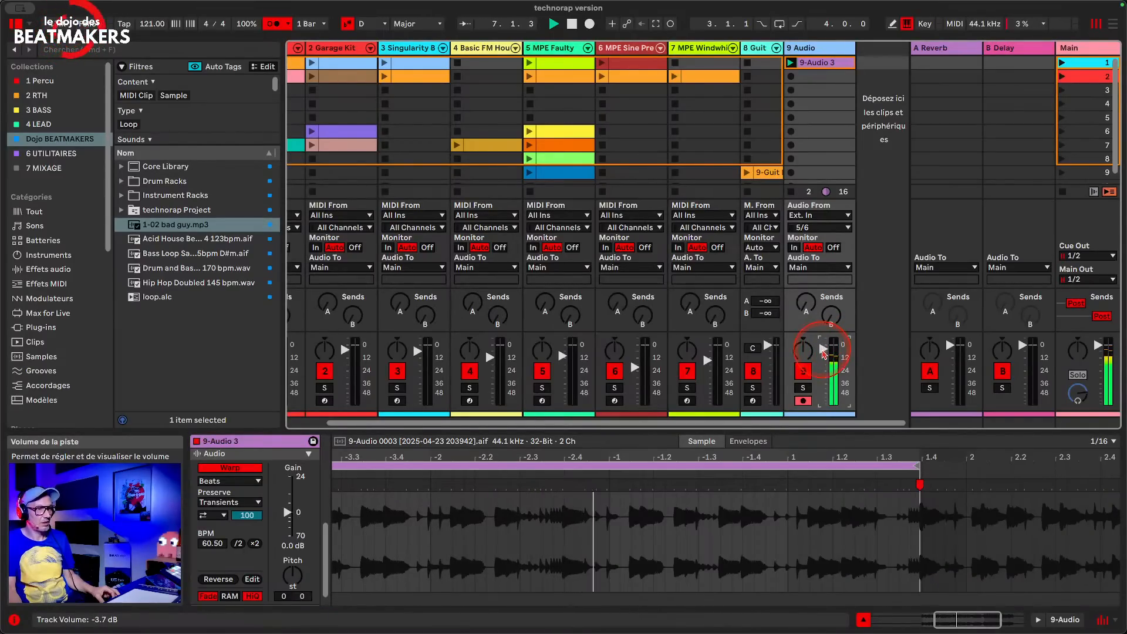
double_click(744, 458)
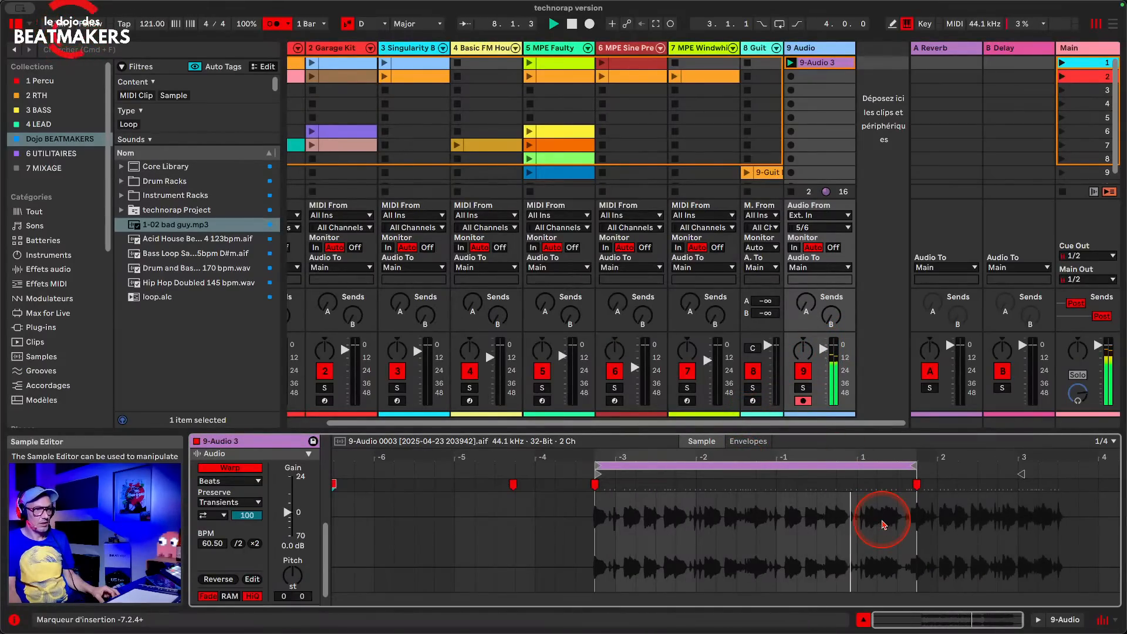